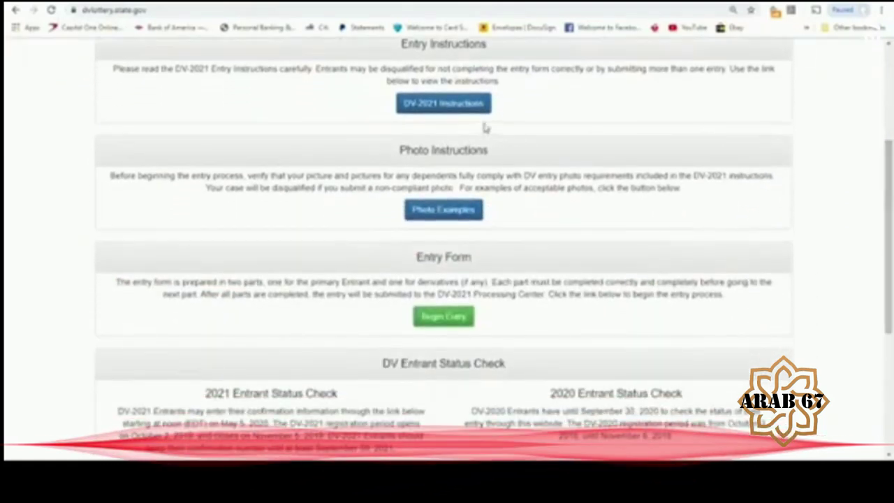
{"action": "left_click", "coordinate": [441, 215]}
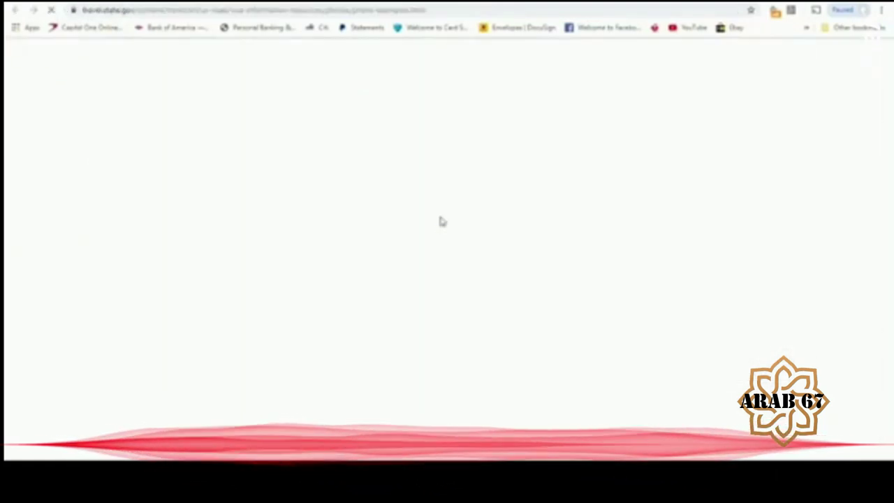
{"action": "left_click_drag", "start_coordinate": [889, 137], "coordinate": [889, 306]}
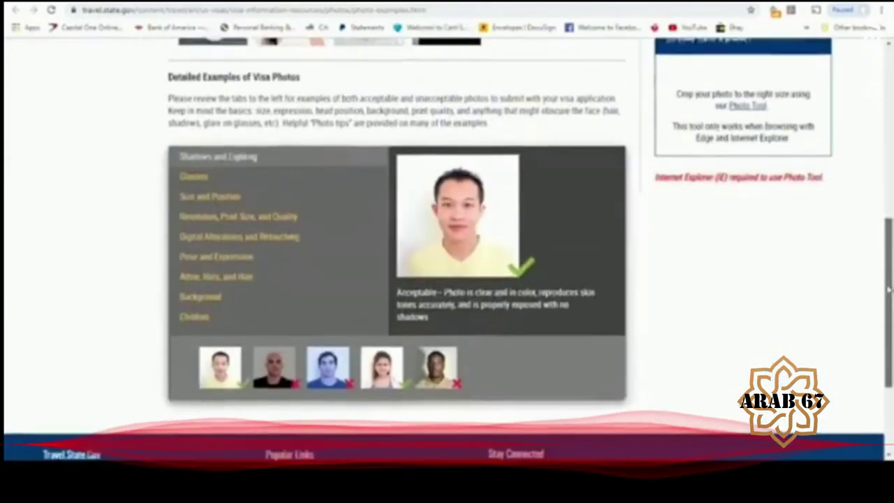
{"action": "left_click", "coordinate": [193, 186]}
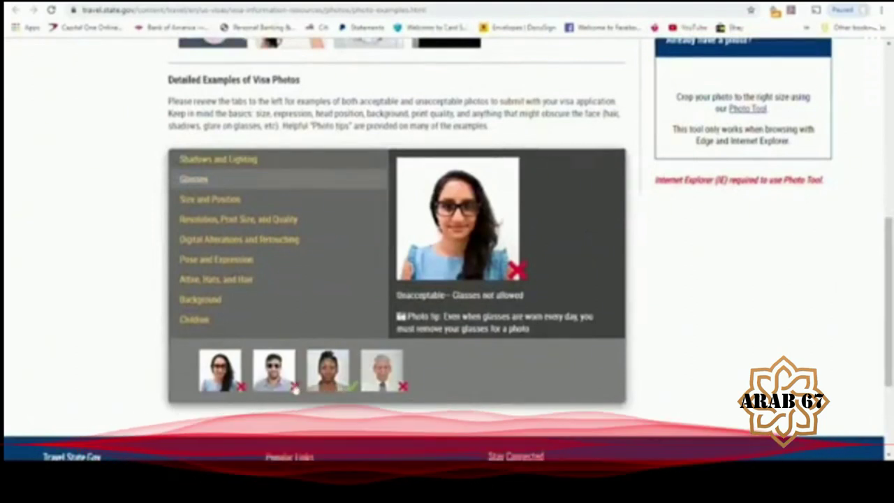
{"action": "left_click", "coordinate": [225, 287]}
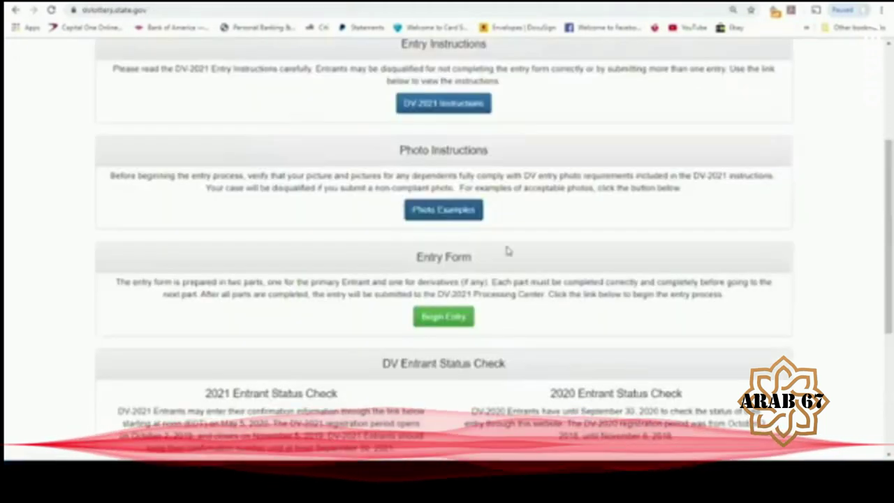
- Begin a new DV-2021 entry and submit the captcha authentication code
{"action": "left_click", "coordinate": [444, 320]}
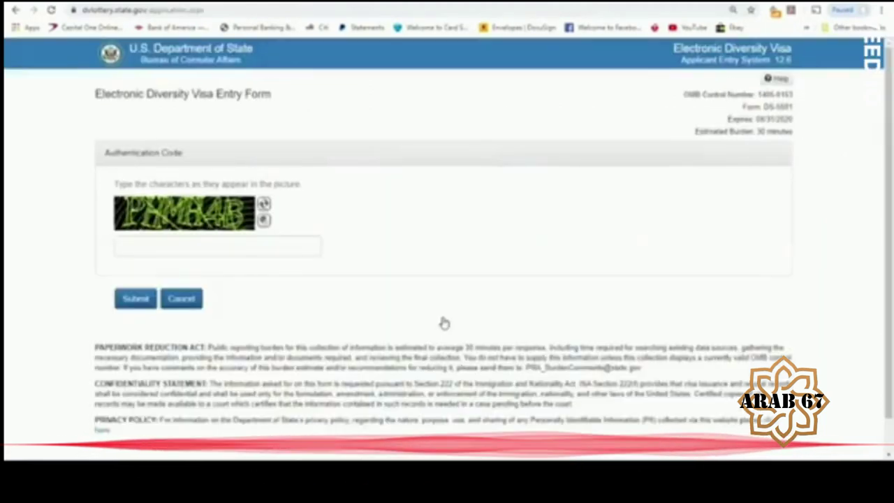
{"action": "left_click", "coordinate": [179, 249]}
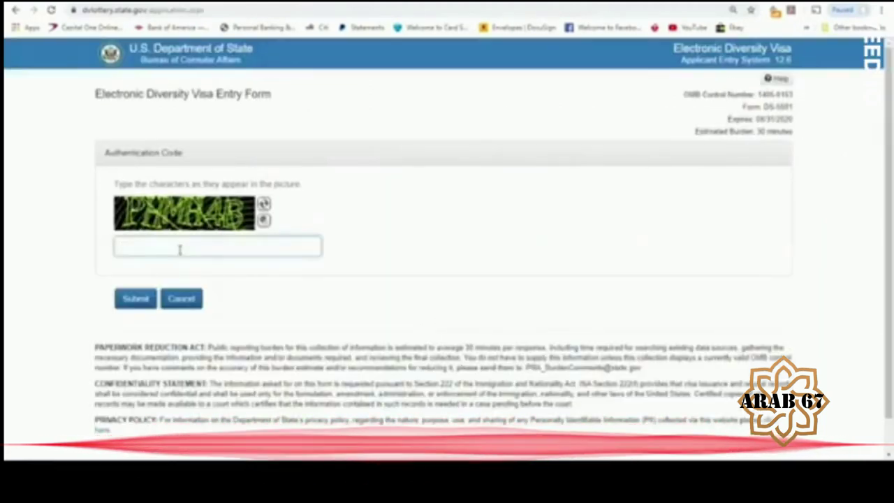
{"action": "type", "text": "PH"}
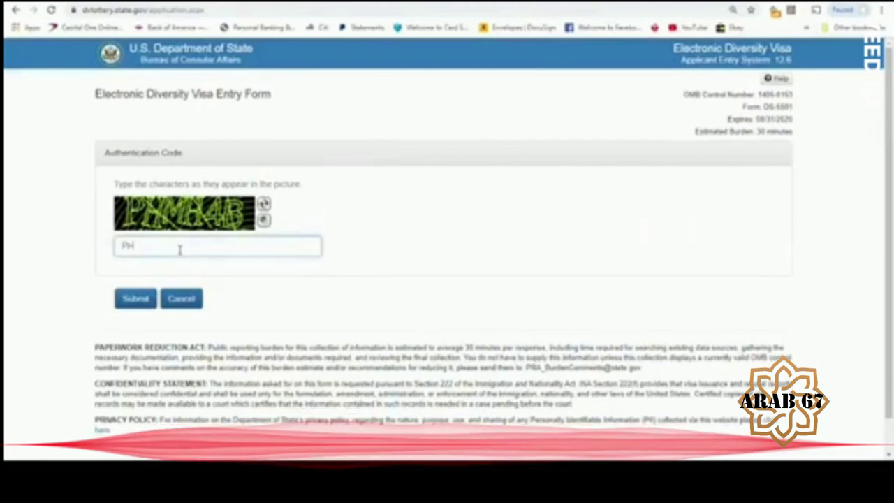
{"action": "type", "text": "M4BB"}
{"action": "left_click", "coordinate": [139, 300]}
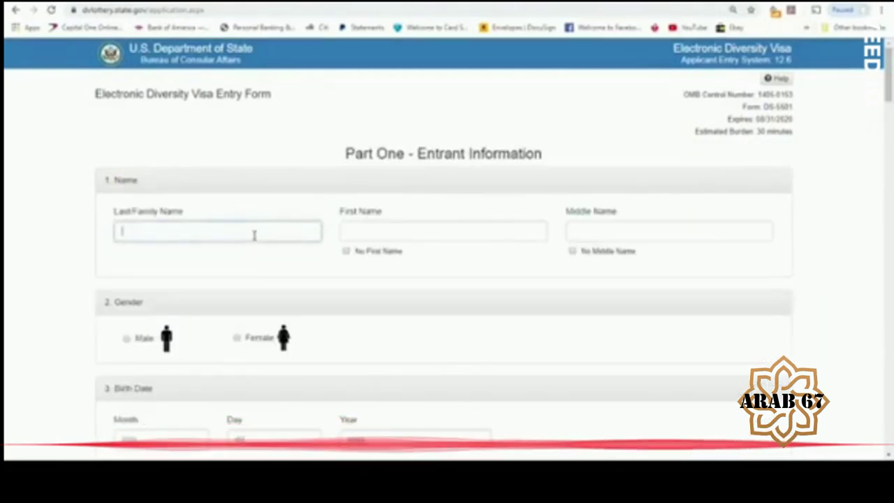
- Enter the entrant's last, first and middle names and select Male as gender
{"action": "left_click", "coordinate": [447, 237]}
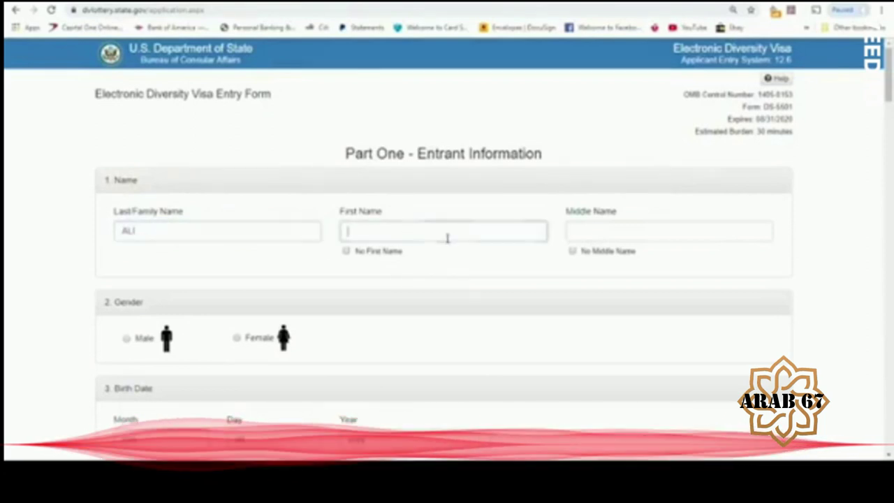
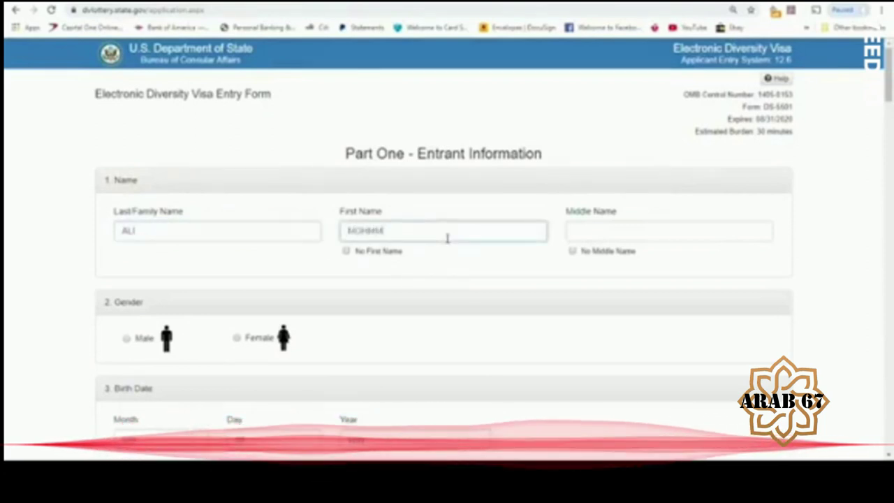
{"action": "left_click", "coordinate": [612, 232]}
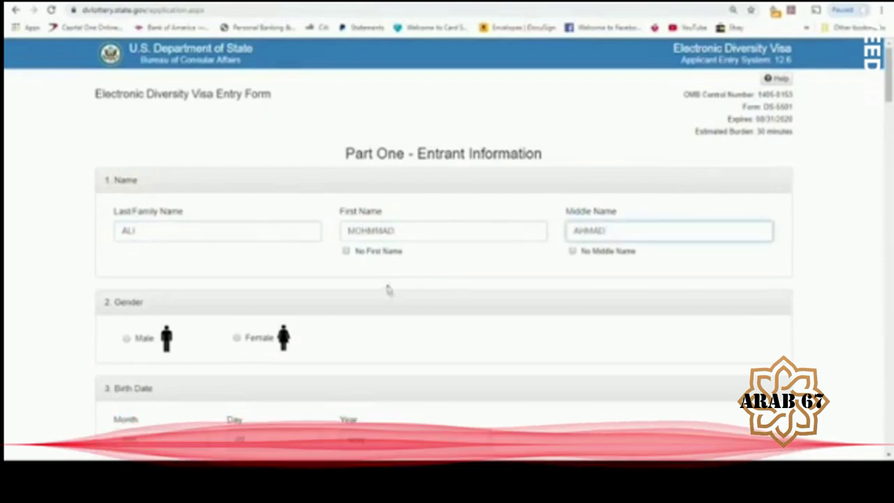
{"action": "left_click", "coordinate": [126, 339]}
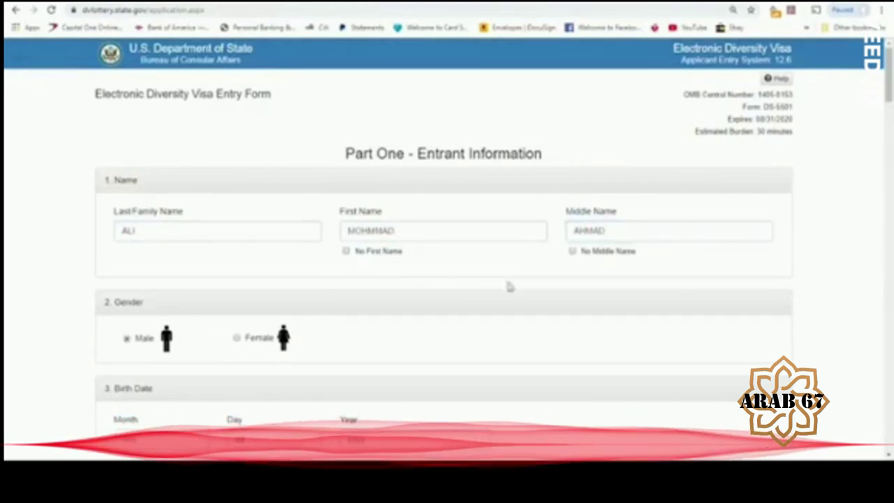
- Enter the 1975 birth date and birth city AMMAN, and pick Austria as birth country
{"action": "scroll", "coordinate": [889, 76], "scroll_direction": "down", "scroll_amount": 4}
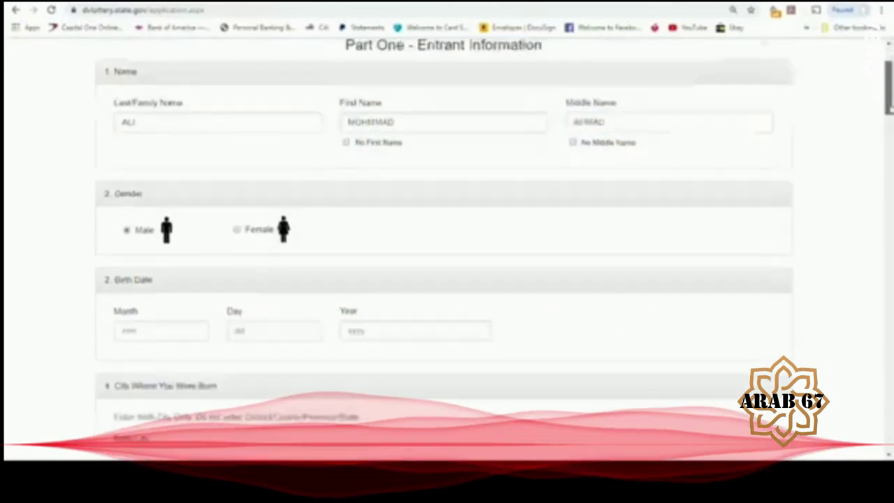
{"action": "left_click", "coordinate": [185, 150]}
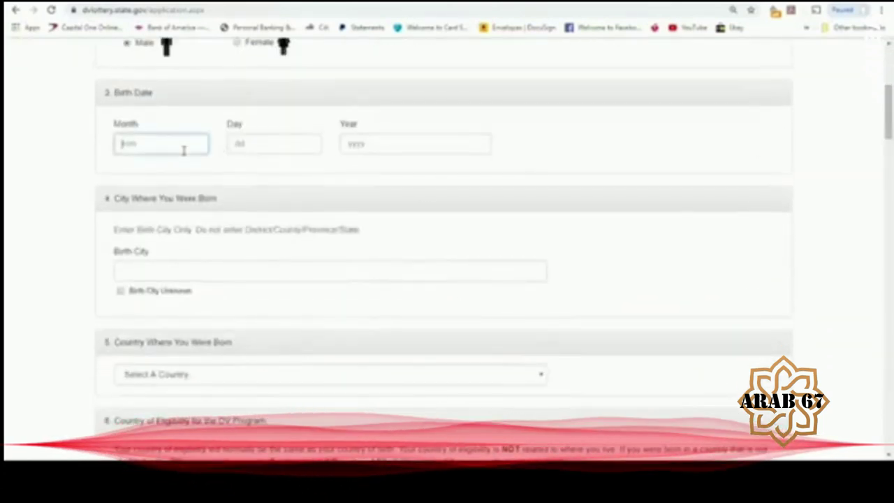
{"action": "type", "text": "09"}
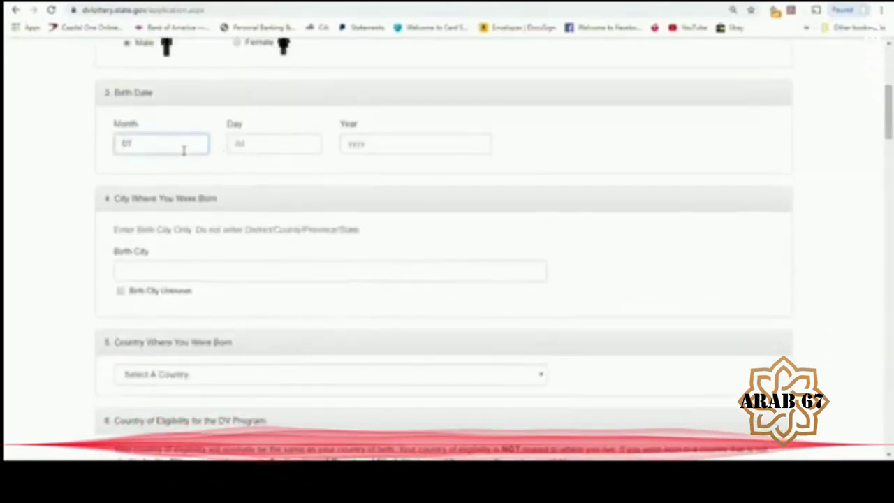
{"action": "key", "text": "Tab"}
{"action": "type", "text": "01"}
{"action": "key", "text": "Tab"}
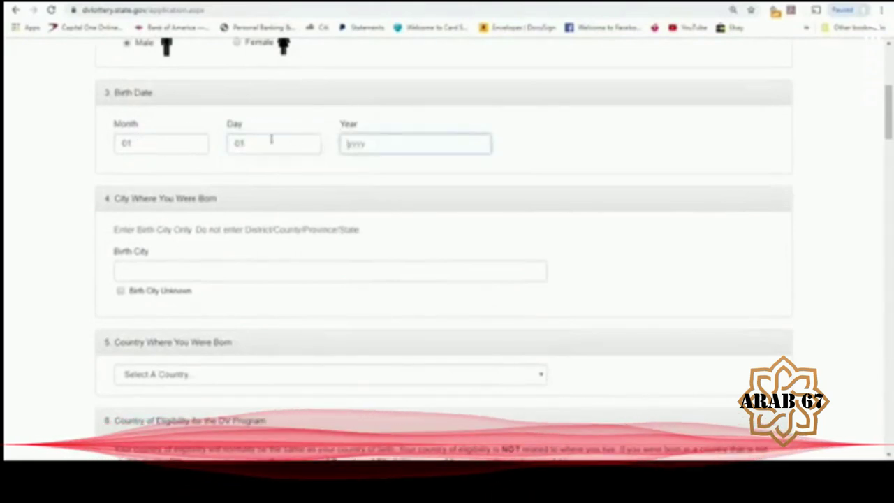
{"action": "type", "text": "1975"}
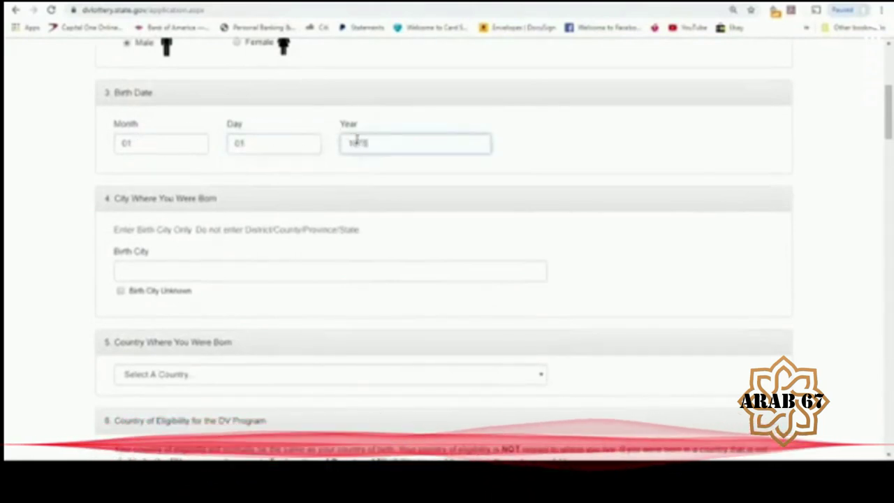
{"action": "left_click", "coordinate": [206, 277]}
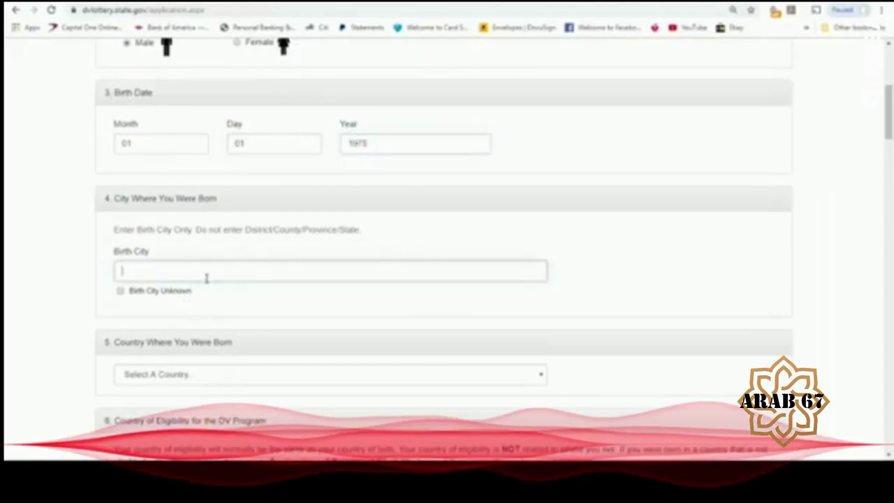
{"action": "type", "text": "AMMAN"}
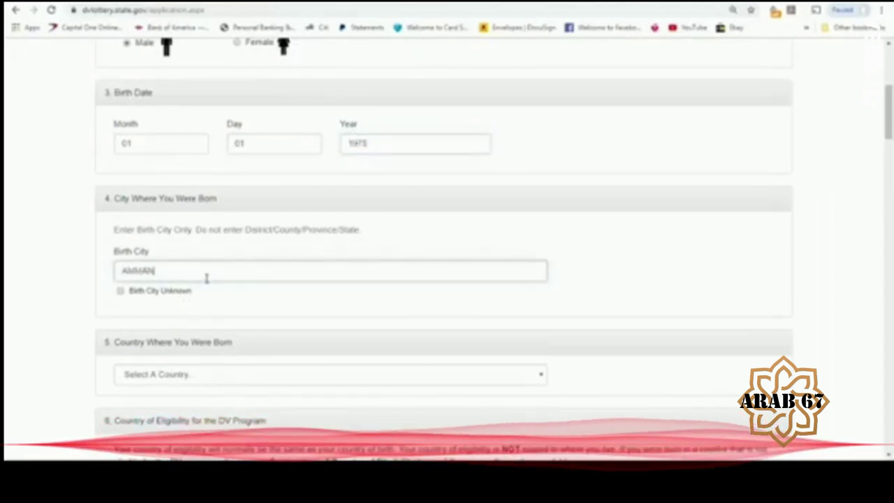
{"action": "left_click", "coordinate": [189, 378]}
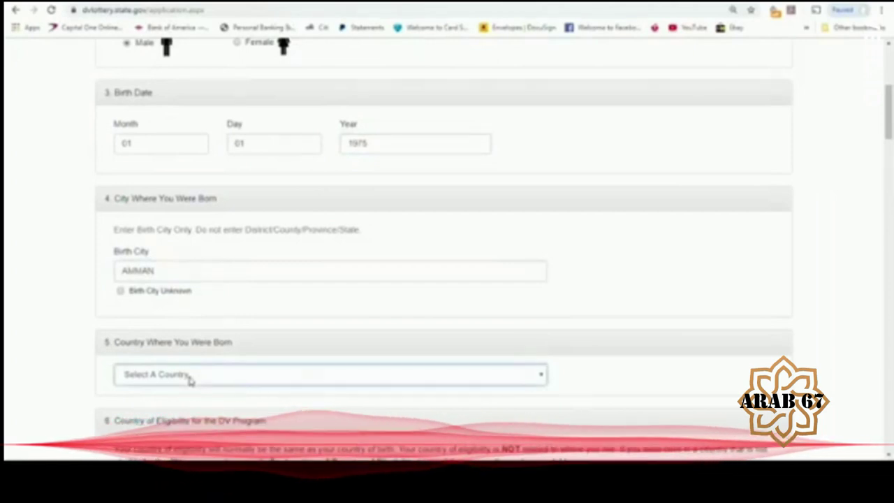
{"action": "left_click", "coordinate": [191, 295]}
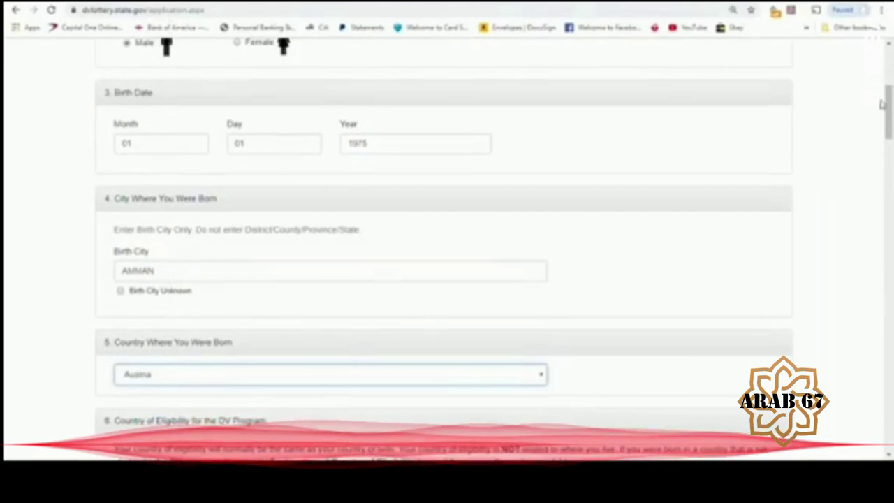
{"action": "scroll", "coordinate": [447, 244], "scroll_direction": "down", "scroll_amount": 4}
- Re-pick the birth country: try Gaza and West Bank, then settle on Austria
{"action": "scroll", "coordinate": [847, 163], "scroll_direction": "down", "scroll_amount": 1}
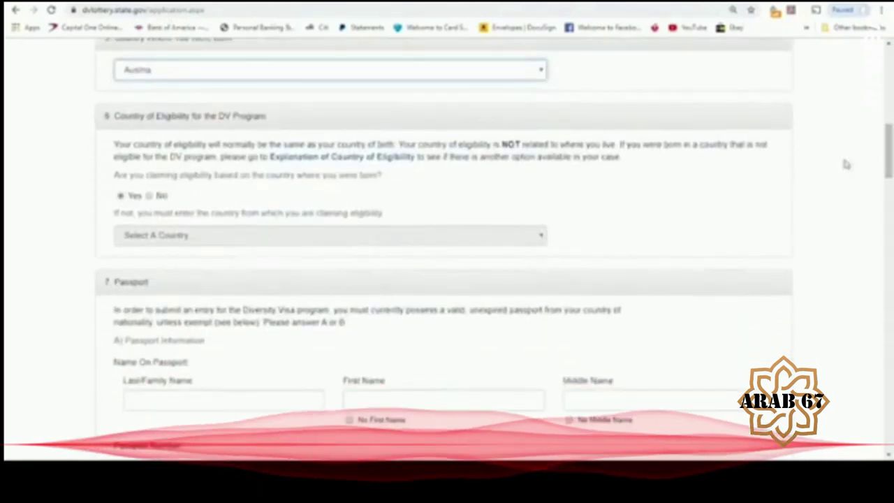
{"action": "left_click_drag", "start_coordinate": [890, 169], "coordinate": [890, 160]}
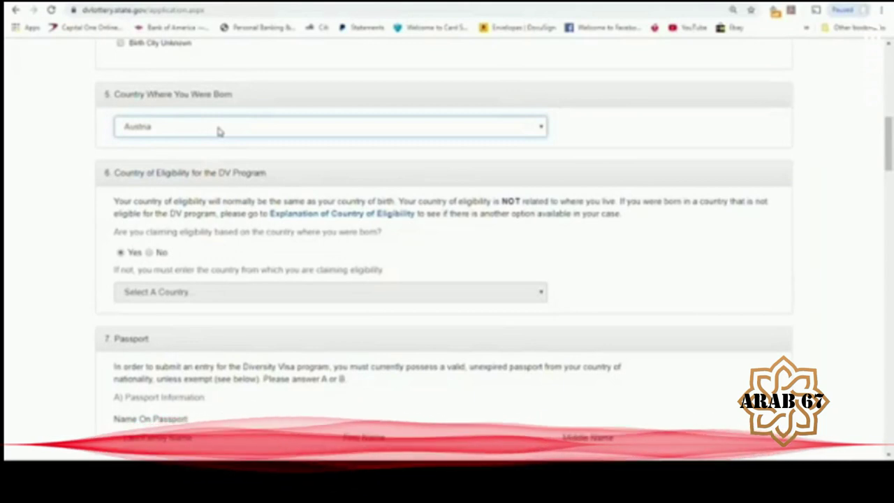
{"action": "type", "text": "gaz"}
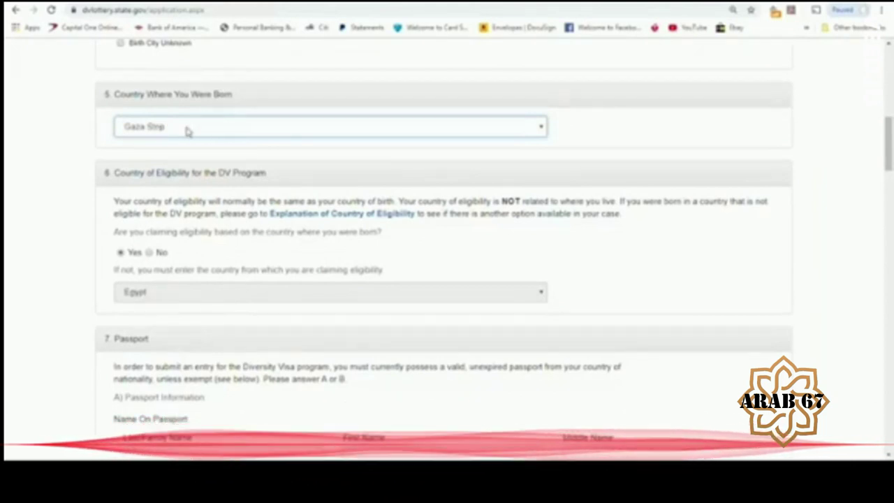
{"action": "key", "text": "w"}
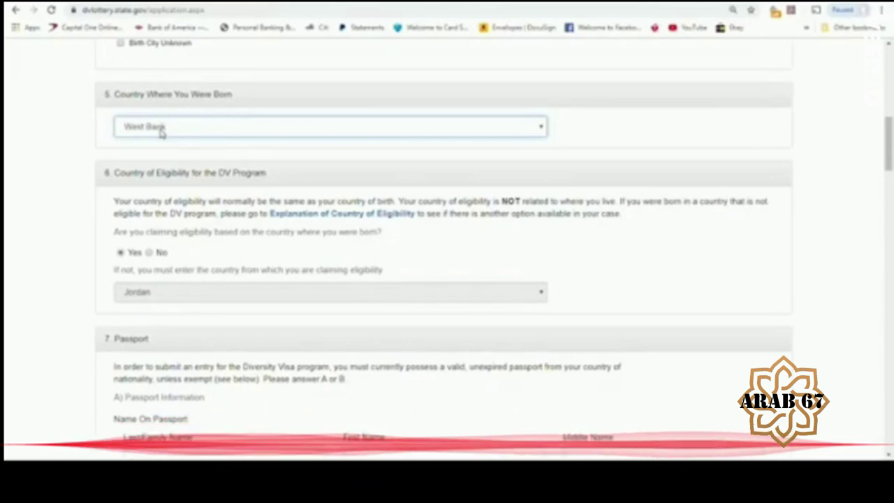
{"action": "type", "text": "aus"}
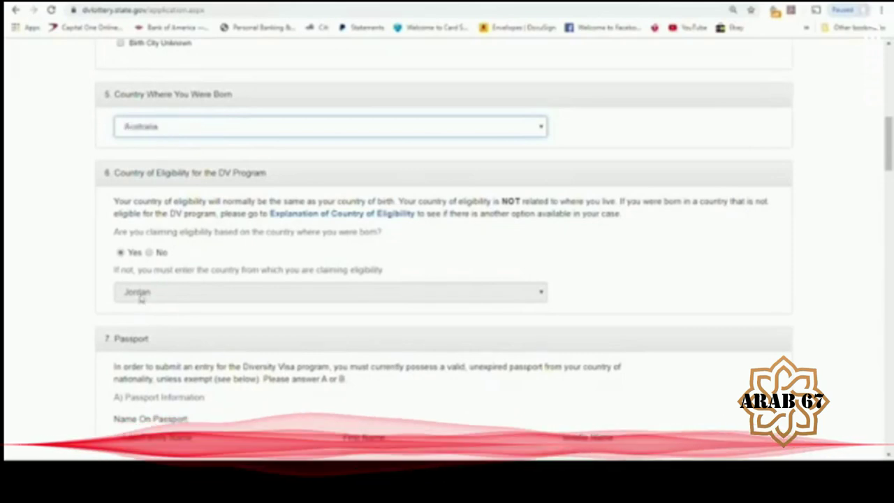
{"action": "key", "text": "Down"}
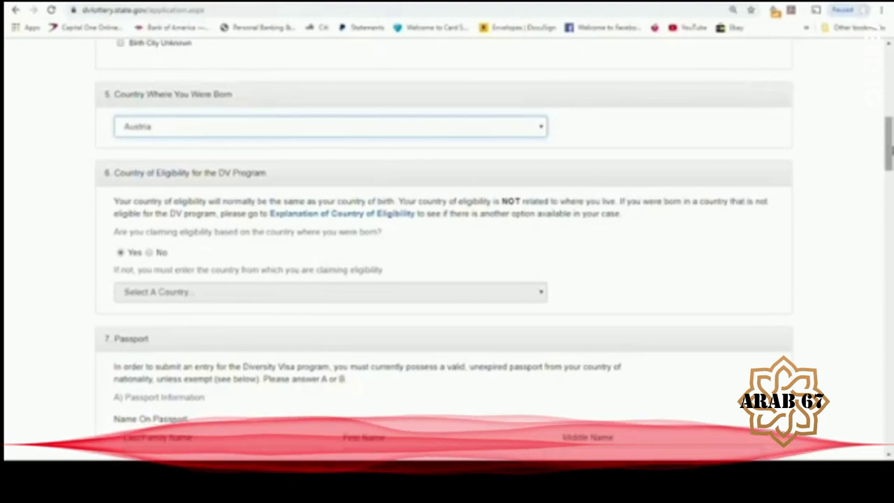
{"action": "left_click_drag", "start_coordinate": [890, 143], "coordinate": [890, 180]}
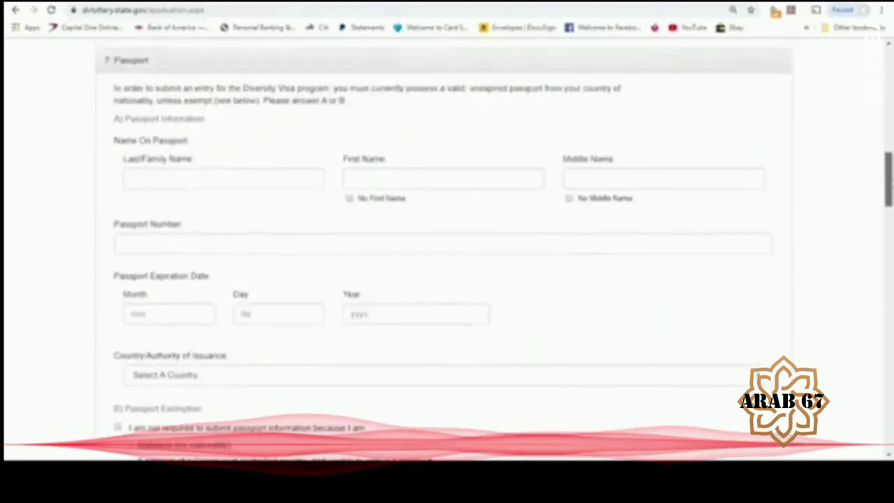
- Enter the entrant's last, first and middle names as shown on the passport
{"action": "left_click", "coordinate": [182, 189]}
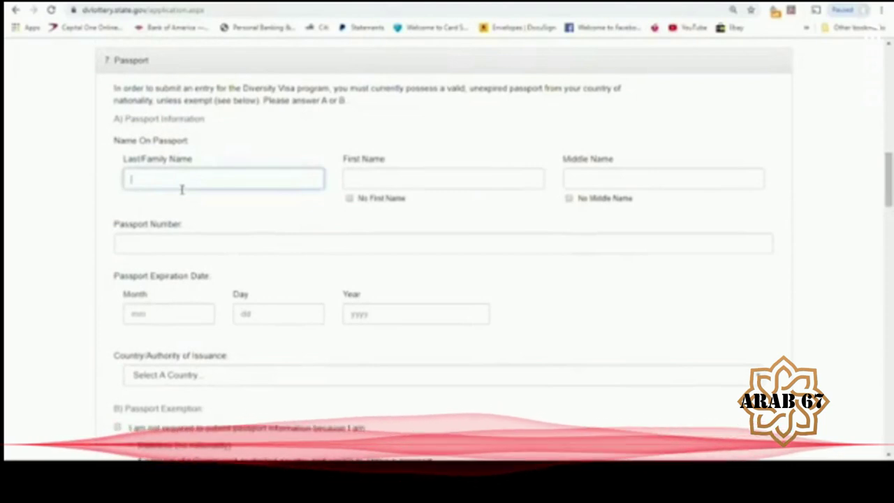
{"action": "left_click", "coordinate": [70, 197]}
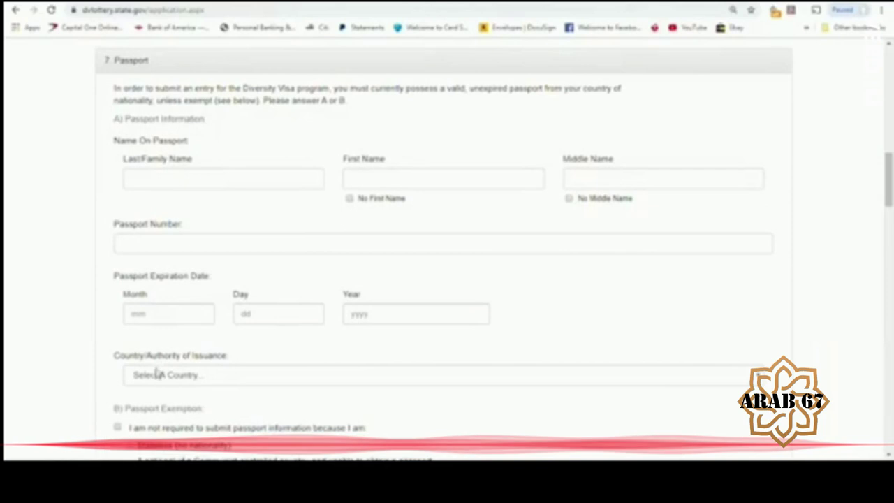
{"action": "left_click", "coordinate": [160, 178]}
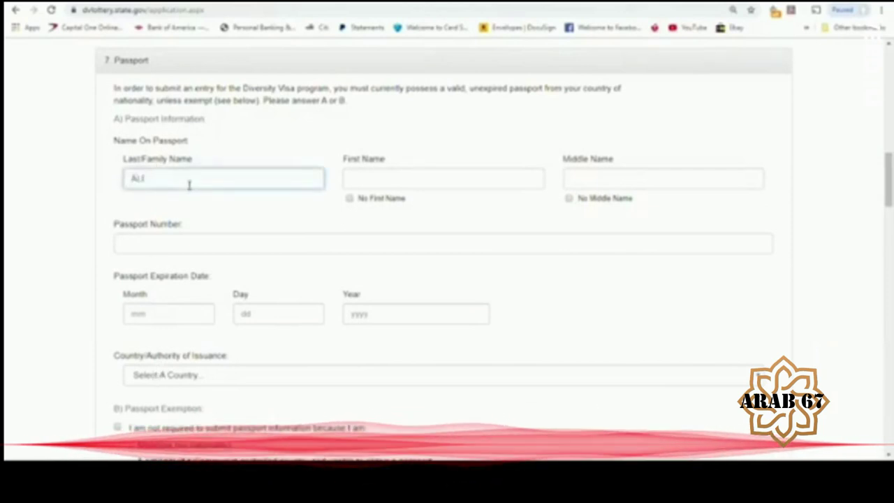
{"action": "left_click", "coordinate": [408, 183]}
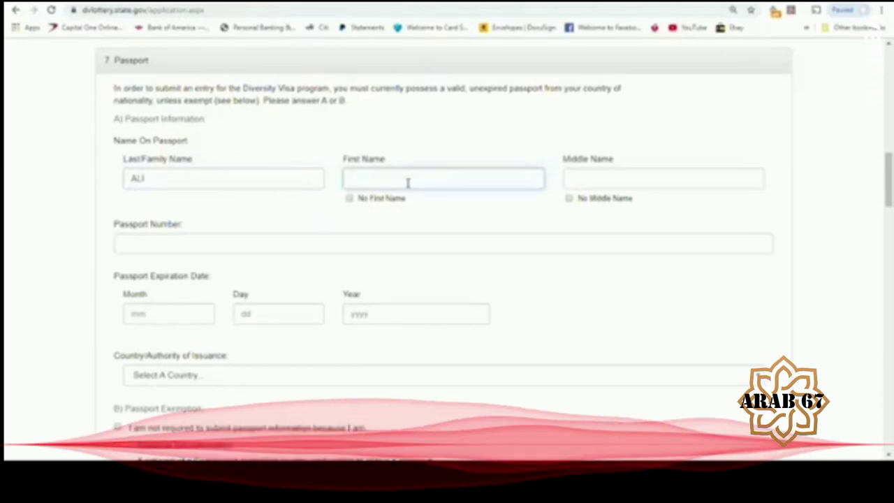
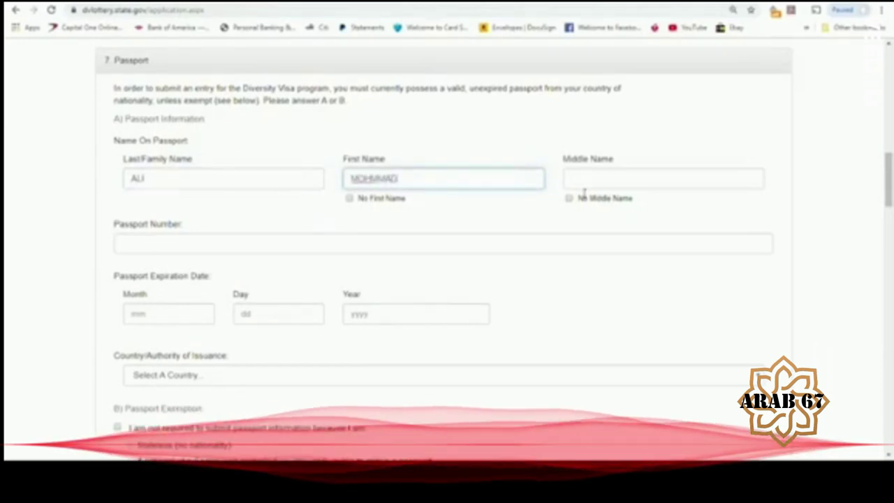
{"action": "left_click", "coordinate": [592, 186]}
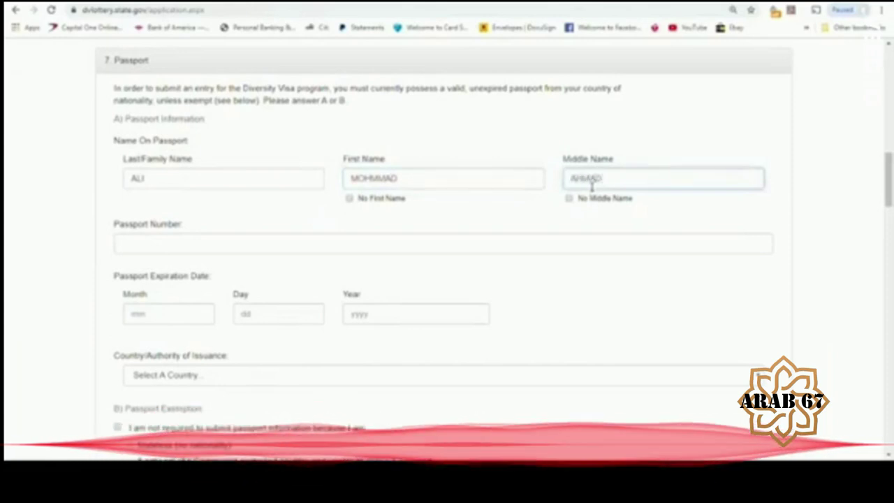
- Enter the passport number, expiry date 01/01/2020 and Jordan as issuing country
{"action": "left_click", "coordinate": [242, 250]}
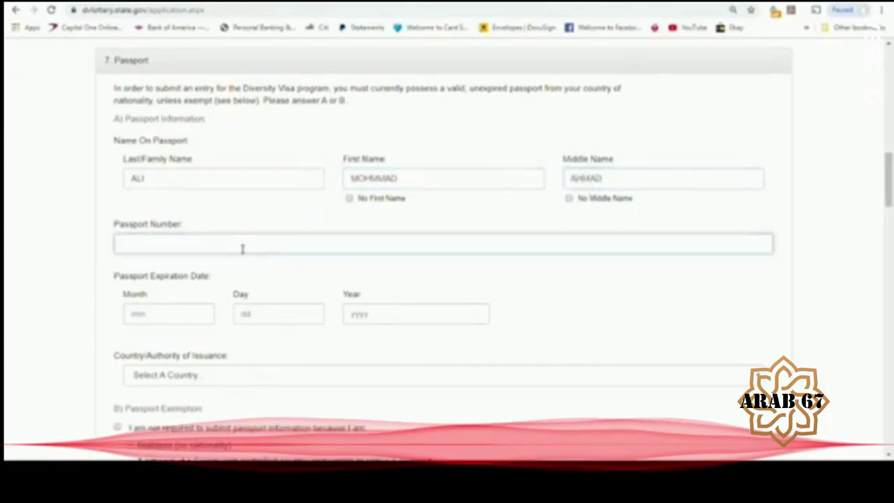
{"action": "type", "text": "123456"}
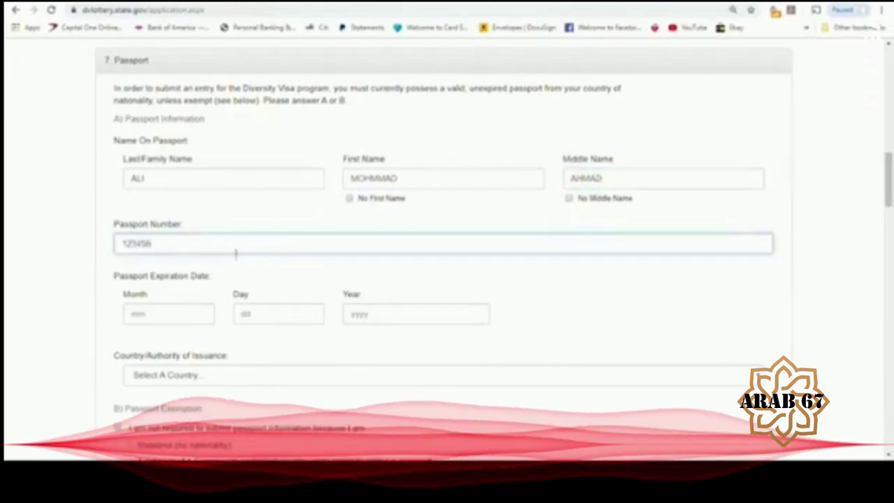
{"action": "left_click", "coordinate": [173, 318]}
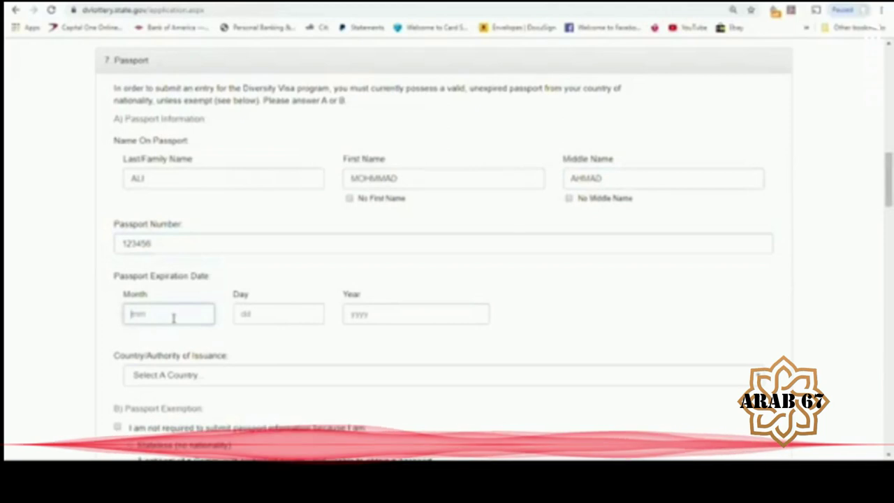
{"action": "type", "text": "01"}
{"action": "key", "text": "Tab"}
{"action": "type", "text": "01"}
{"action": "key", "text": "Tab"}
{"action": "type", "text": "2020"}
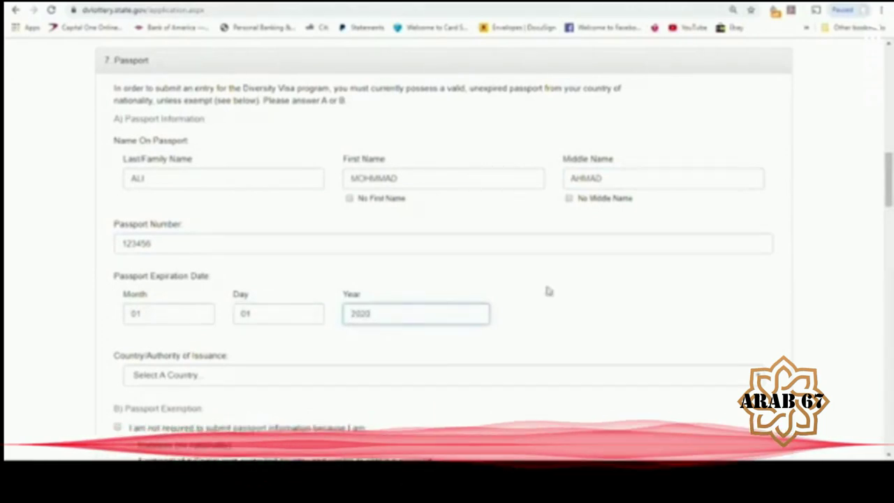
{"action": "scroll", "coordinate": [889, 175], "scroll_direction": "down", "scroll_amount": 1}
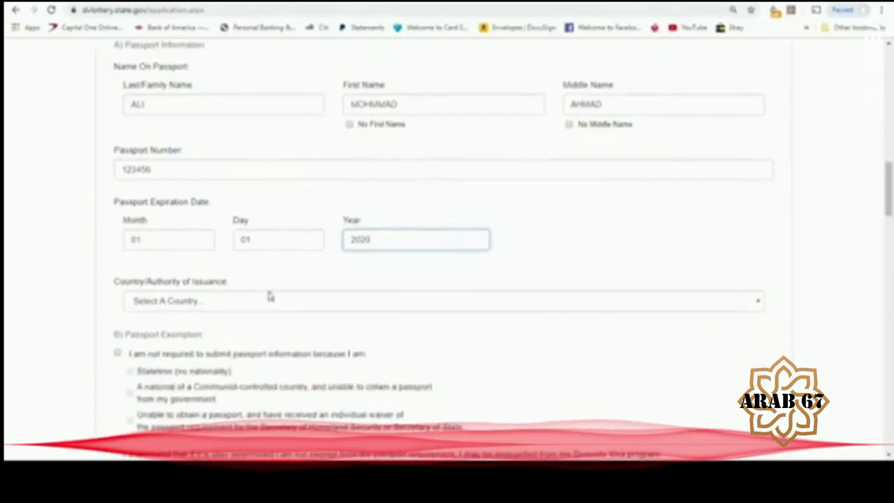
{"action": "left_click", "coordinate": [232, 308]}
{"action": "type", "text": "jor"}
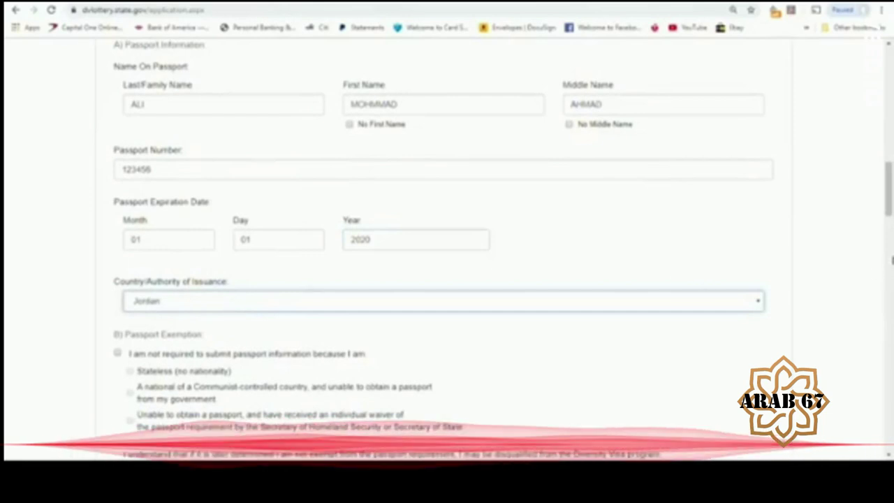
{"action": "scroll", "coordinate": [890, 222], "scroll_direction": "down", "scroll_amount": 3}
- Attach Untitled2.jpg as the entrant photograph and scroll down to Mailing Address
{"action": "scroll", "coordinate": [890, 224], "scroll_direction": "up", "scroll_amount": 1}
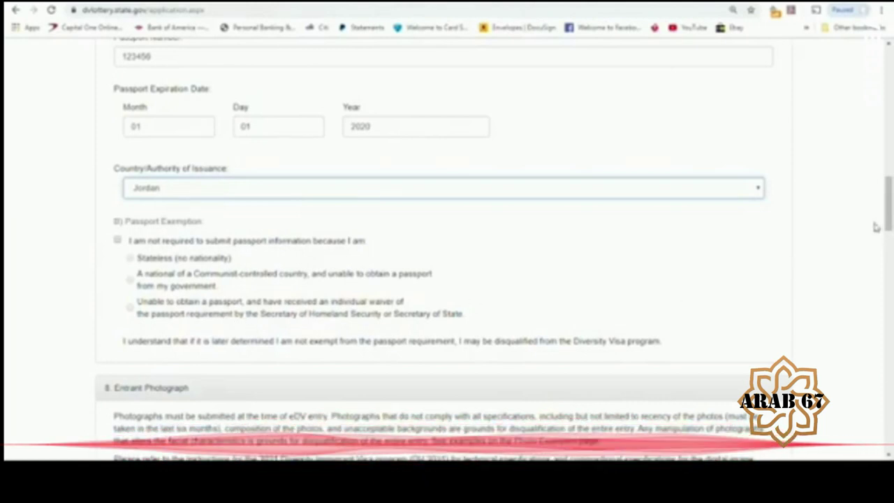
{"action": "left_click_drag", "start_coordinate": [889, 218], "coordinate": [889, 226]}
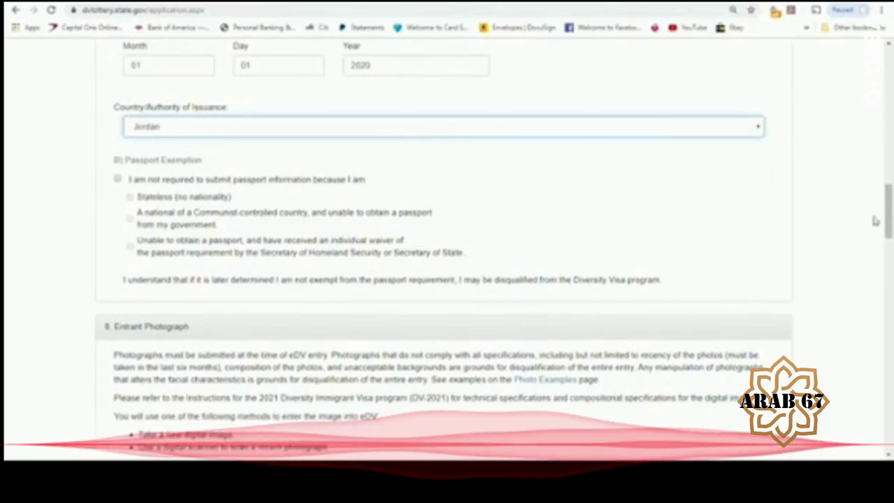
{"action": "scroll", "coordinate": [888, 220], "scroll_direction": "down", "scroll_amount": 1}
{"action": "scroll", "coordinate": [889, 221], "scroll_direction": "down", "scroll_amount": 1}
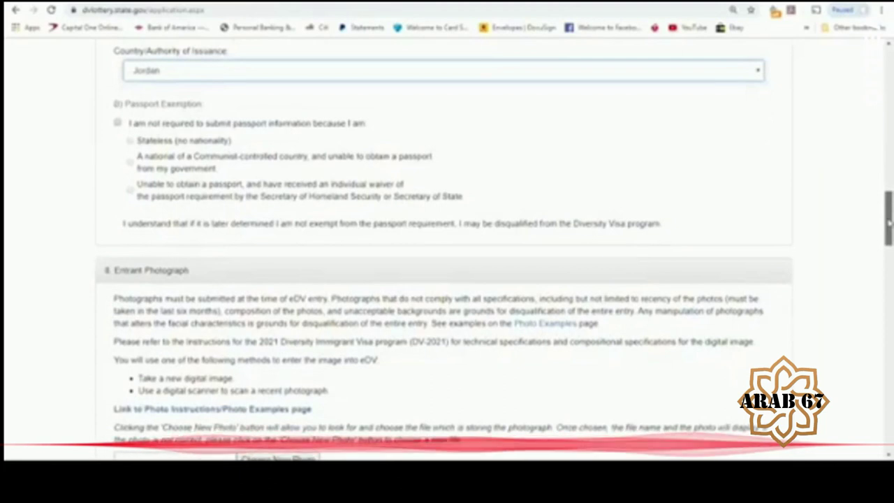
{"action": "scroll", "coordinate": [889, 222], "scroll_direction": "down", "scroll_amount": 1}
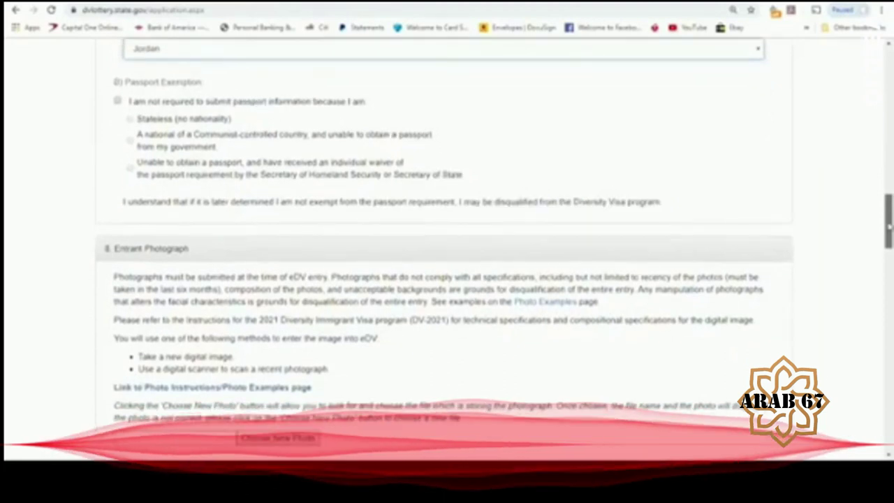
{"action": "left_click_drag", "start_coordinate": [889, 225], "coordinate": [890, 238]}
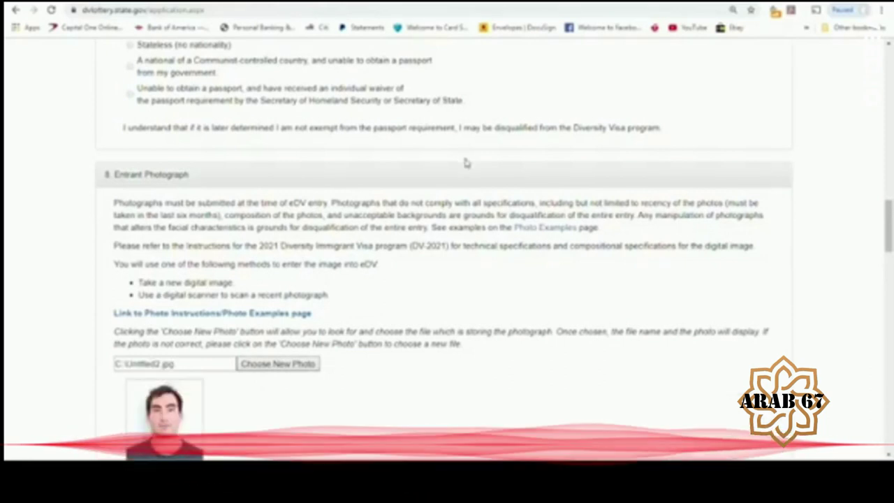
{"action": "left_click_drag", "start_coordinate": [890, 238], "coordinate": [890, 293]}
- Fill in the in-care-of name and the first address line from the autofill suggestion
{"action": "left_click", "coordinate": [222, 138]}
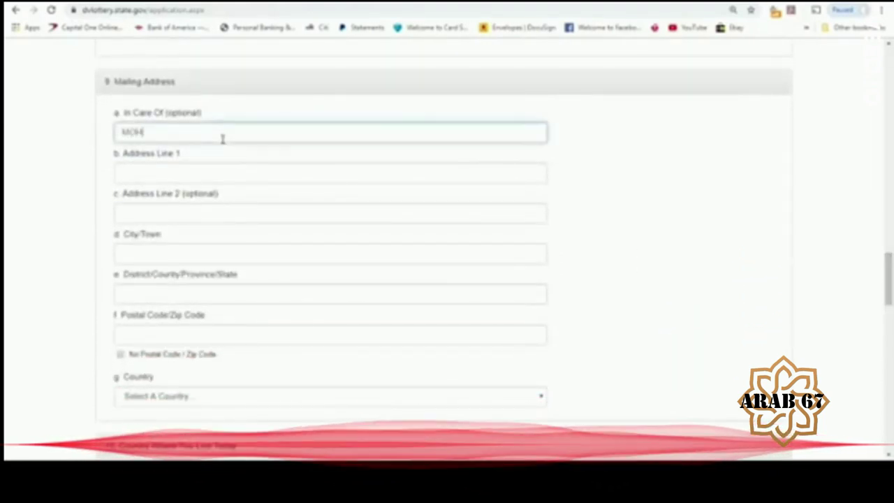
{"action": "left_click", "coordinate": [163, 182]}
{"action": "type", "text": "WAS"}
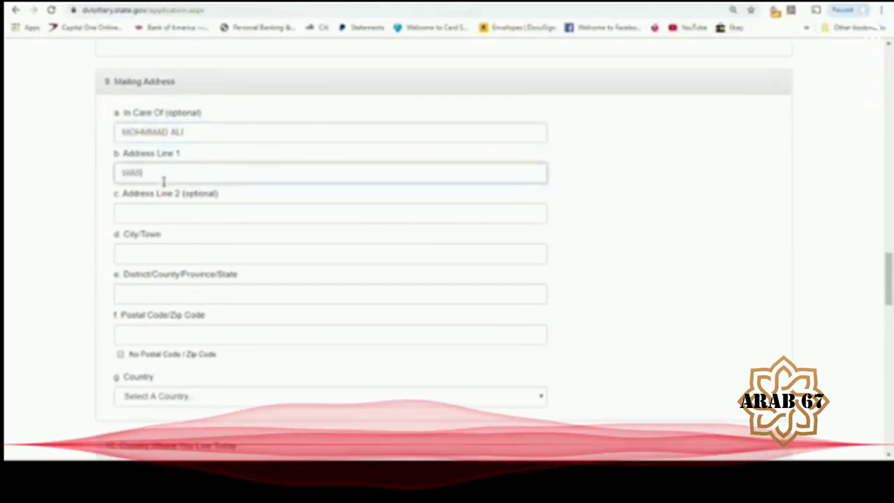
{"action": "left_click", "coordinate": [162, 199]}
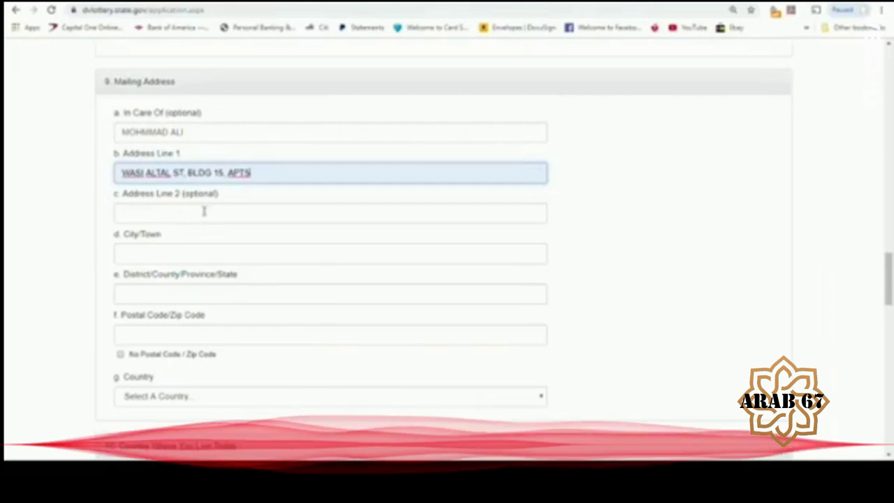
- Enter the mailing city and district, clear the postal code and tick No Postal Code
{"action": "left_click", "coordinate": [173, 258]}
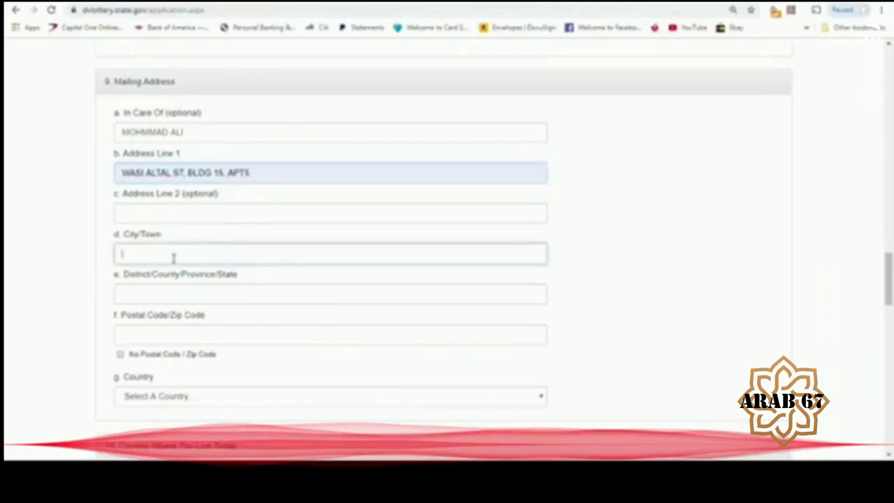
{"action": "type", "text": "AINMAN"}
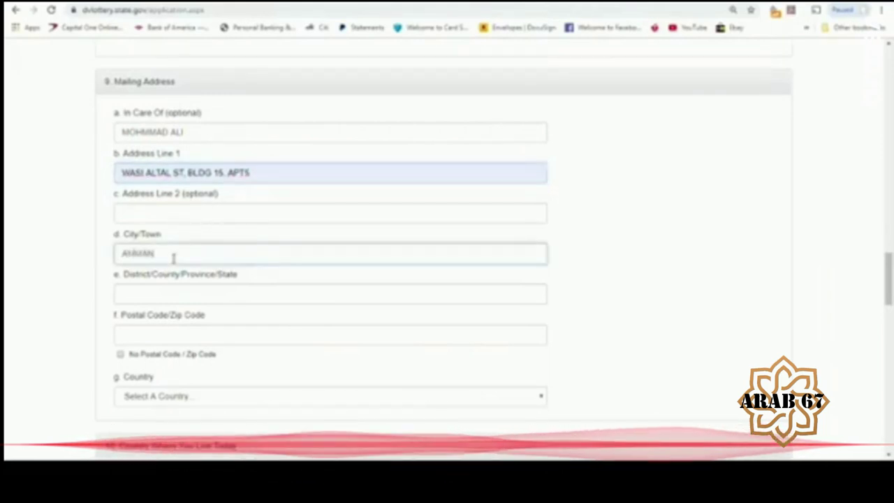
{"action": "left_click", "coordinate": [169, 296]}
{"action": "type", "text": "AMMAN"}
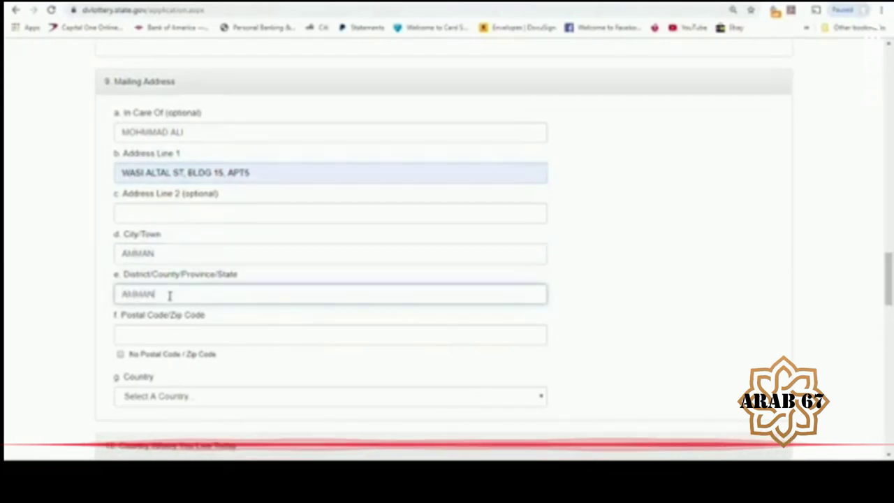
{"action": "left_click", "coordinate": [269, 337]}
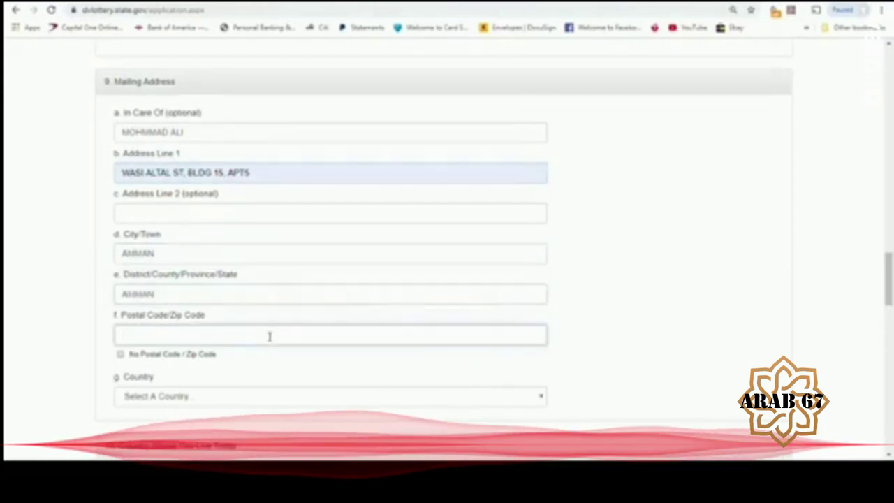
{"action": "type", "text": "AMMAN"}
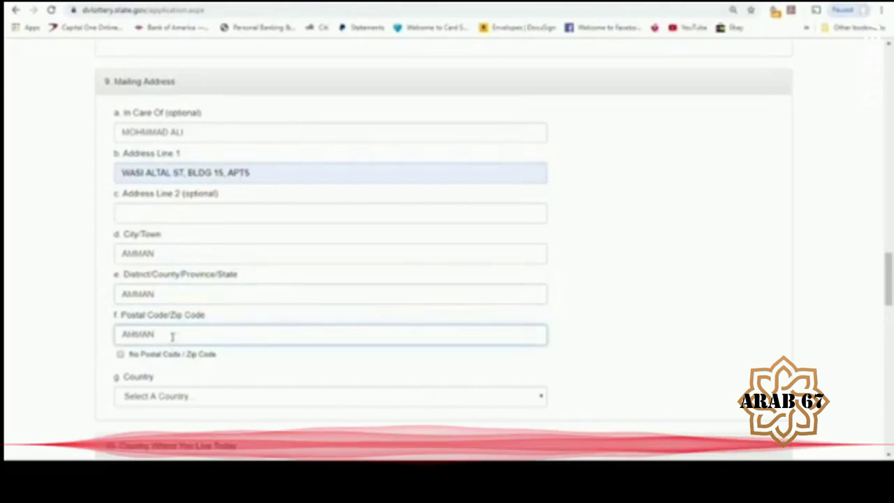
{"action": "left_click_drag", "start_coordinate": [174, 337], "coordinate": [83, 347]}
{"action": "key", "text": "BackSpace"}
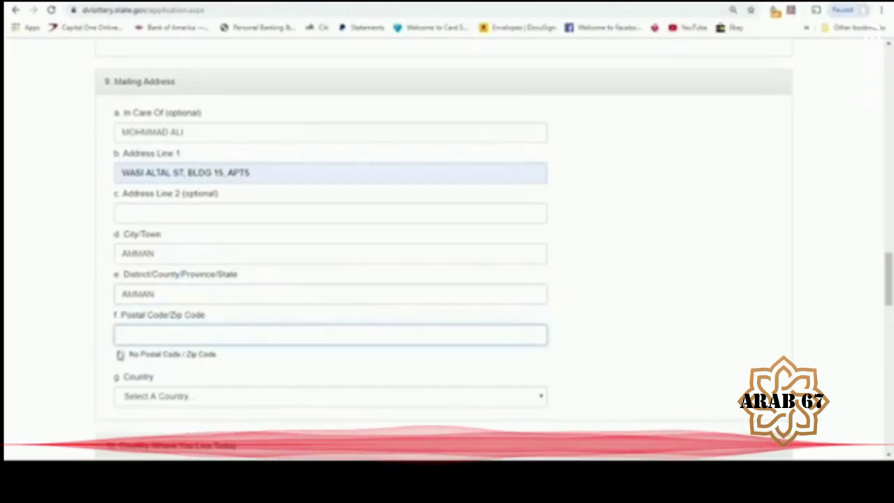
{"action": "left_click", "coordinate": [120, 354]}
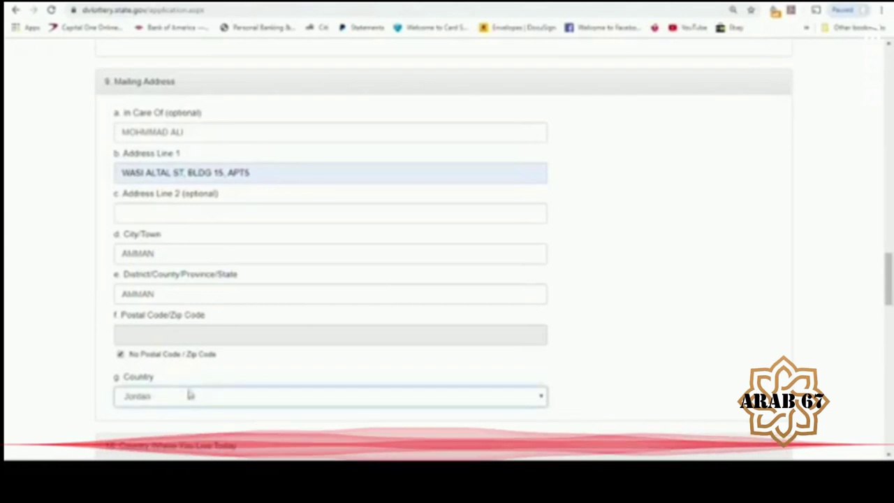
{"action": "left_click_drag", "start_coordinate": [891, 269], "coordinate": [890, 303]}
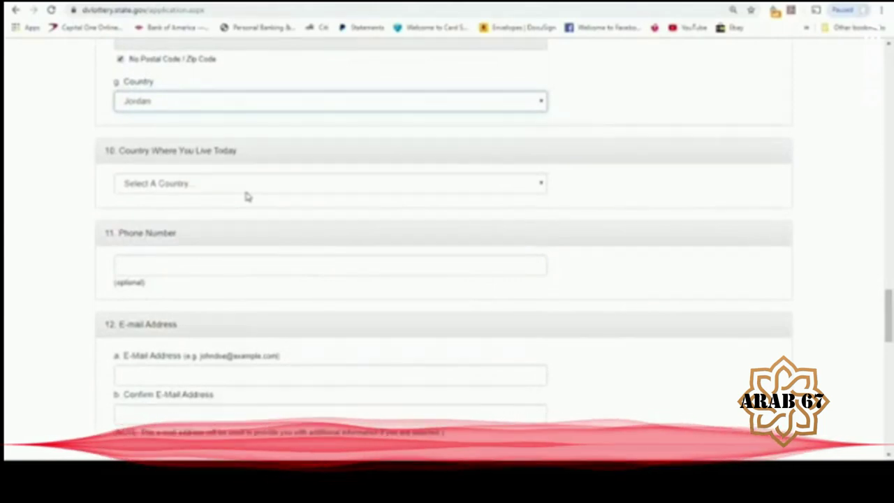
- Set Saudi Arabia as the country of residence and enter the phone number
{"action": "key", "text": "Tab"}
{"action": "type", "text": "Saudi"}
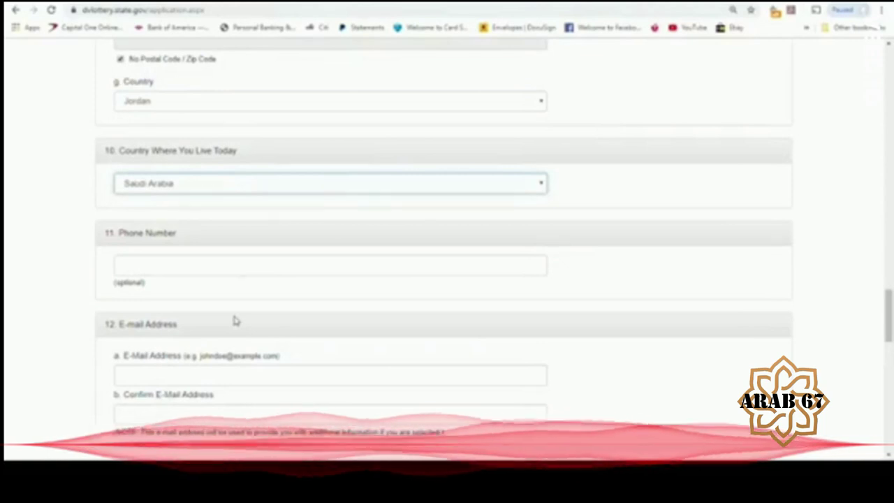
{"action": "left_click", "coordinate": [202, 275]}
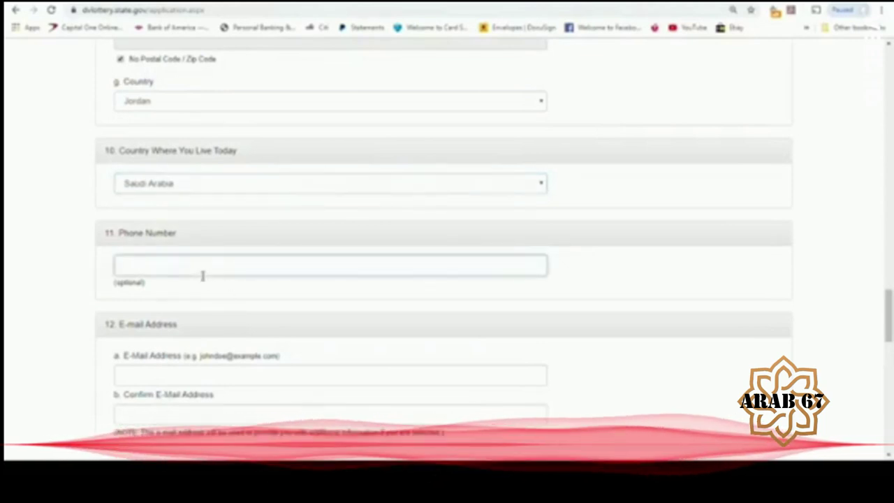
{"action": "type", "text": "966"}
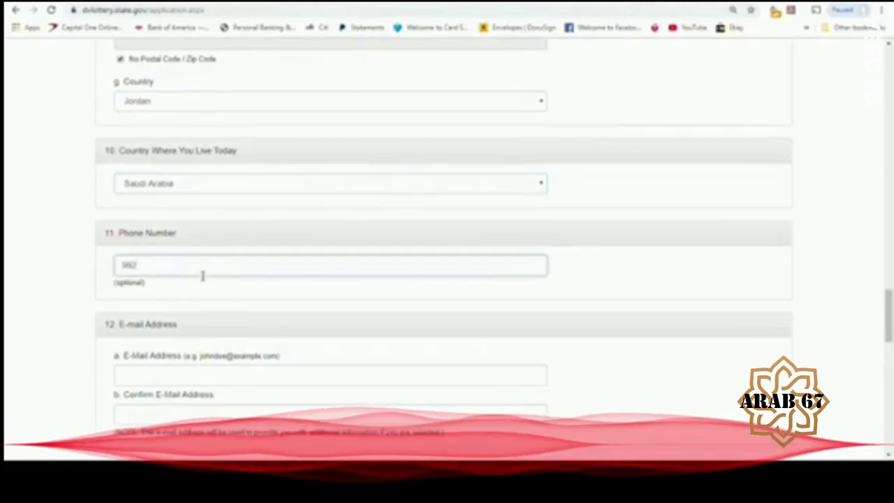
{"action": "key", "text": "BackSpace"}
{"action": "type", "text": "6"}
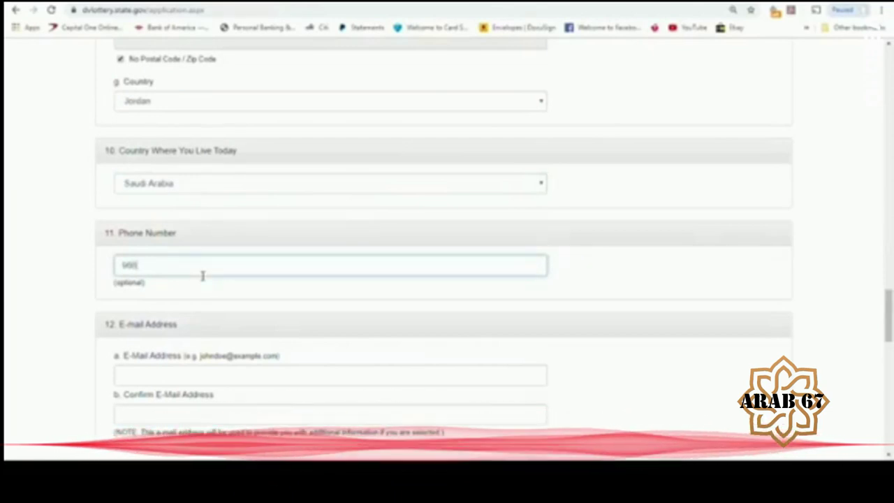
{"action": "type", "text": "1515151515"}
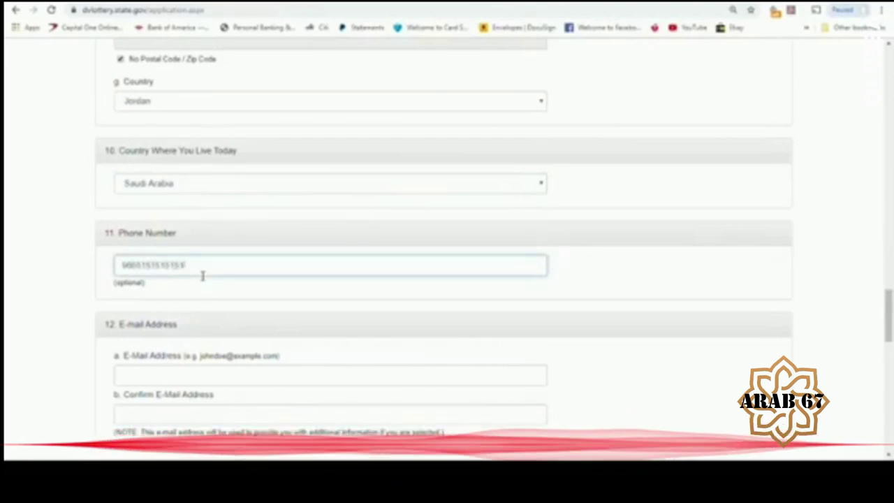
- Enter the e-mail address and its confirmation using autofill suggestions
{"action": "left_click", "coordinate": [178, 376]}
{"action": "type", "text": "URI"}
{"action": "left_click", "coordinate": [160, 401]}
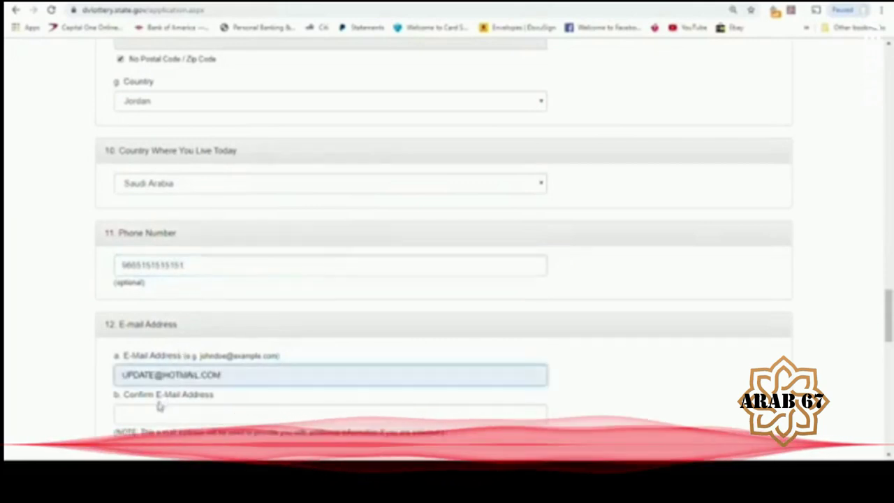
{"action": "left_click", "coordinate": [159, 416]}
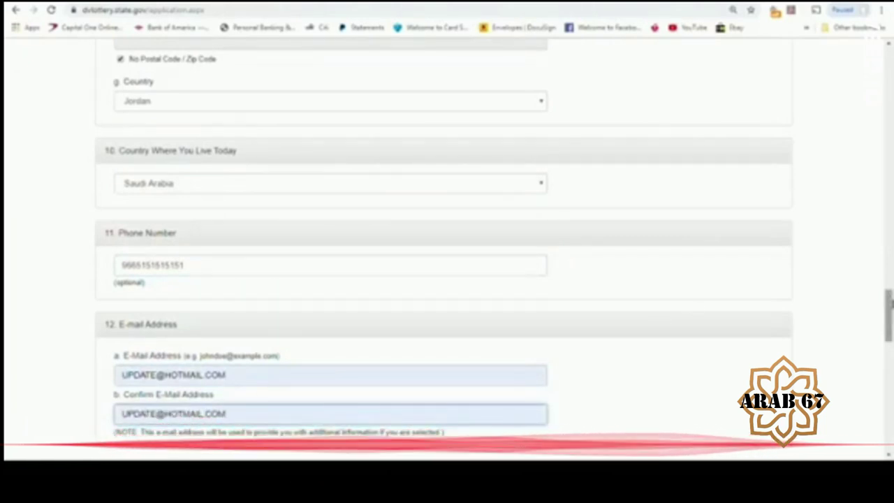
{"action": "scroll", "coordinate": [891, 314], "scroll_direction": "down", "scroll_amount": 3}
{"action": "scroll", "coordinate": [889, 335], "scroll_direction": "down", "scroll_amount": 2}
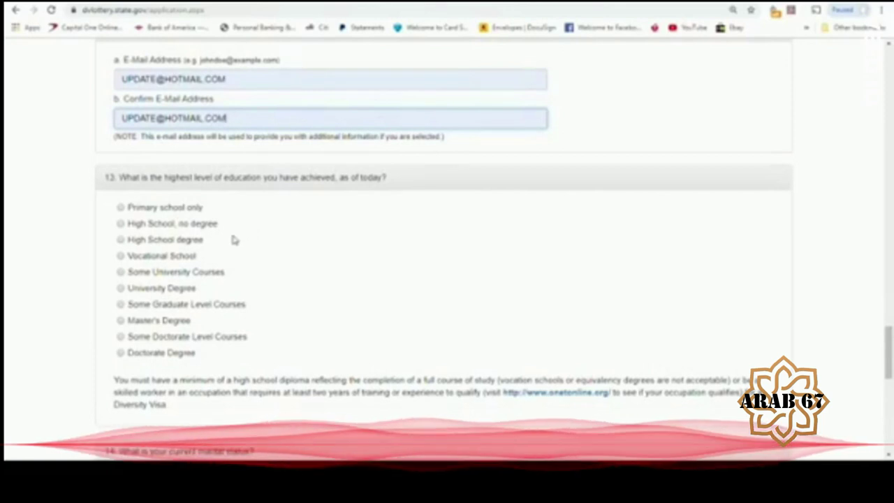
- Select High School degree as the education level and mark marital status Unmarried
{"action": "left_click", "coordinate": [121, 239]}
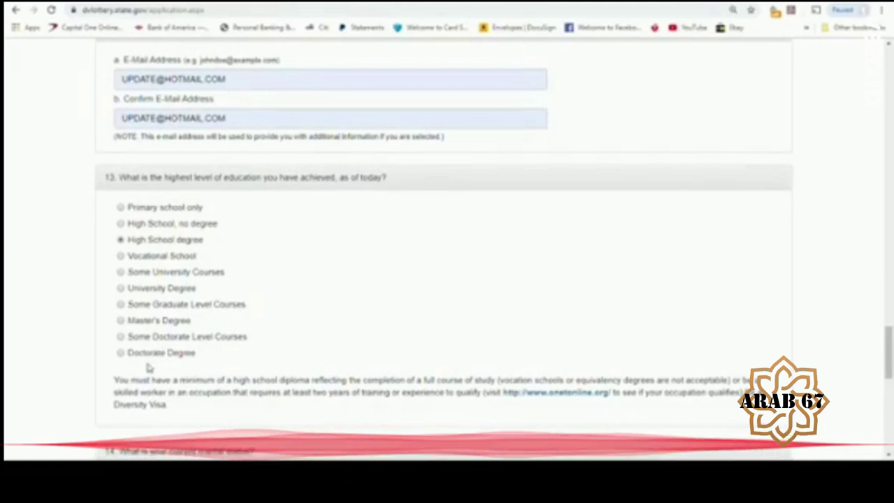
{"action": "left_click_drag", "start_coordinate": [890, 347], "coordinate": [889, 378]}
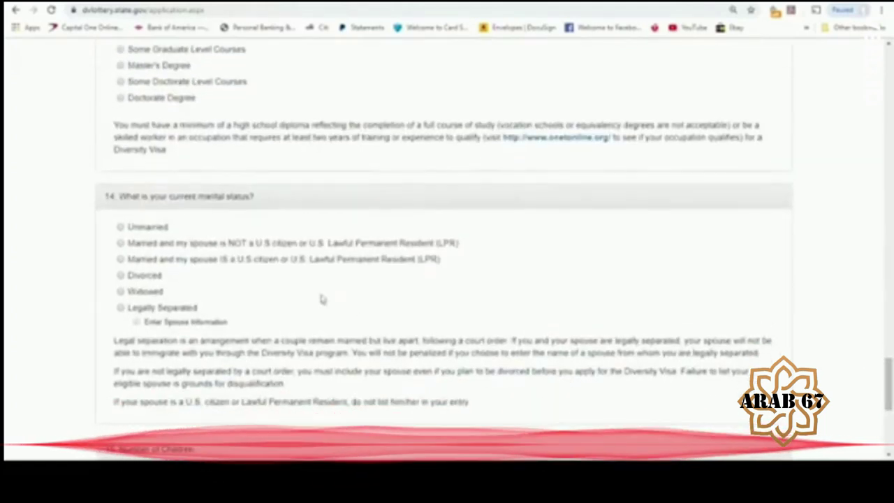
{"action": "left_click", "coordinate": [121, 227]}
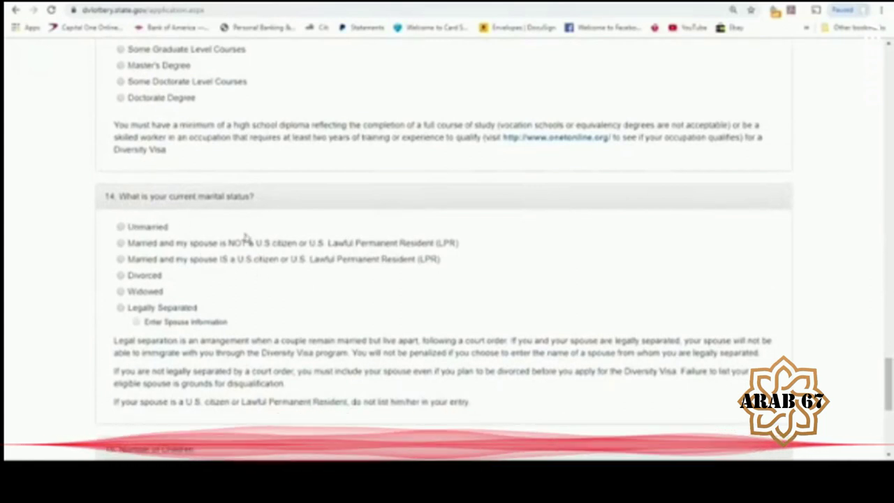
- Select 'Married and my spouse is NOT a U.S. citizen or U.S. Lawful Permanent Resident'
{"action": "left_click", "coordinate": [122, 244]}
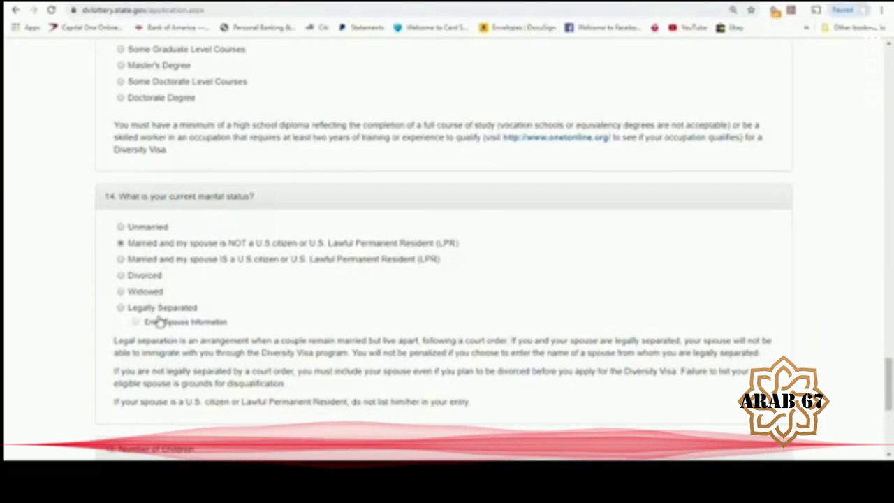
- Enter 1 in Number of Children and continue past Part One
{"action": "scroll", "coordinate": [356, 328], "scroll_direction": "down", "scroll_amount": 3}
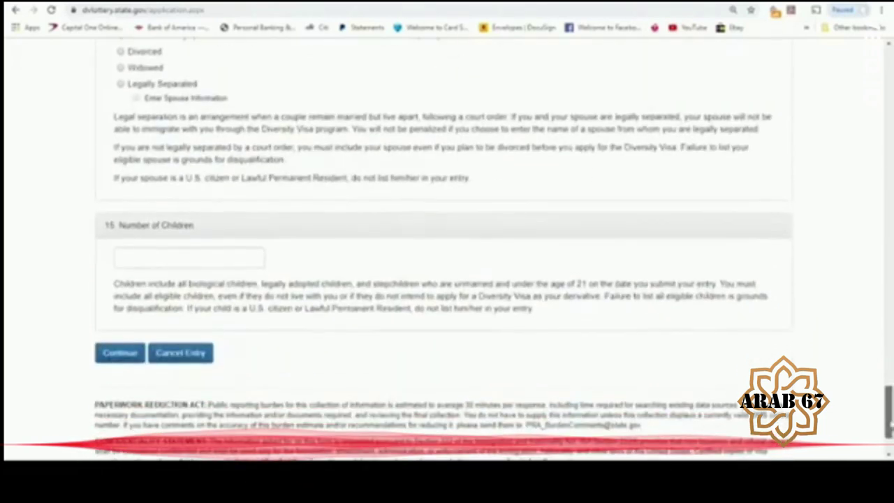
{"action": "left_click", "coordinate": [186, 266]}
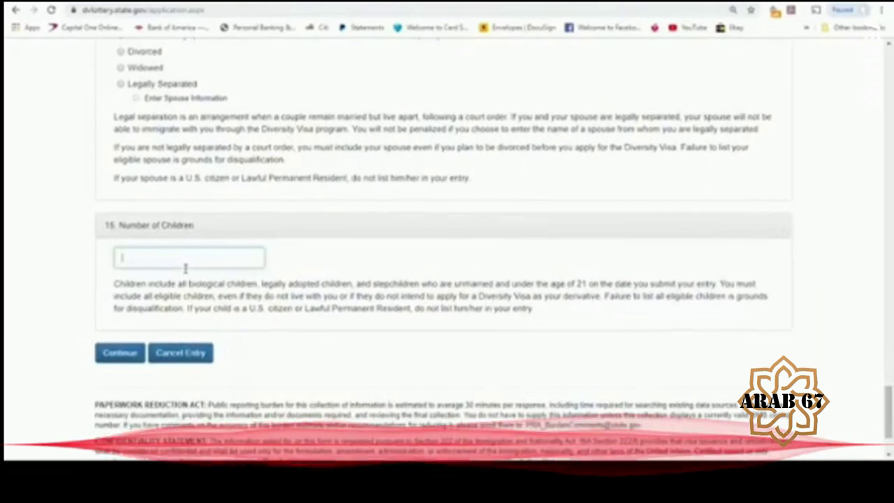
{"action": "type", "text": "1"}
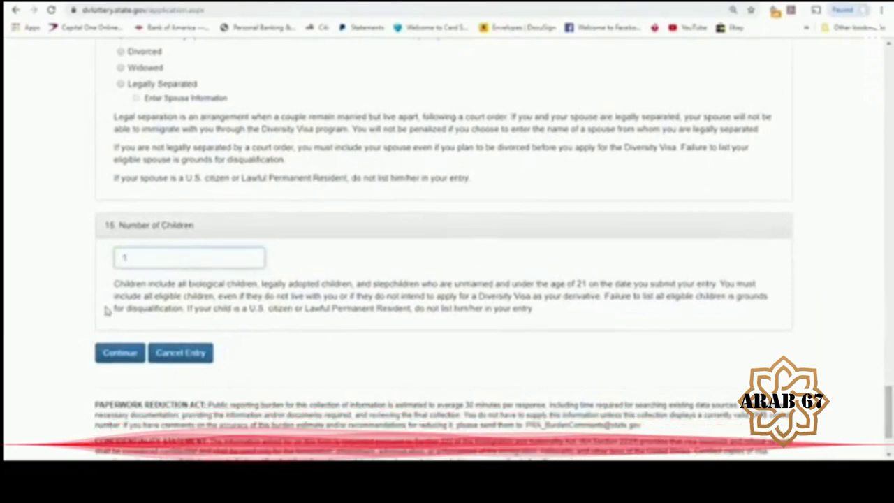
{"action": "left_click", "coordinate": [120, 355]}
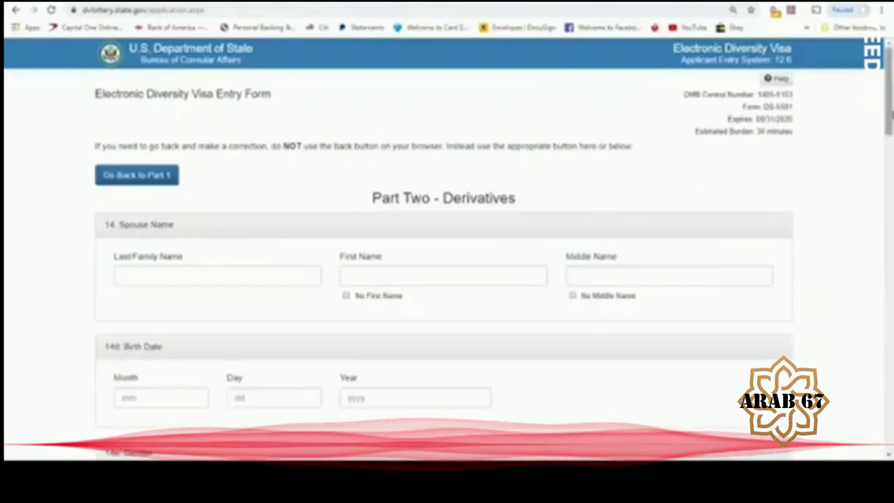
- Enter the spouse's last, first and middle names
{"action": "scroll", "coordinate": [240, 197], "scroll_direction": "down", "scroll_amount": 2}
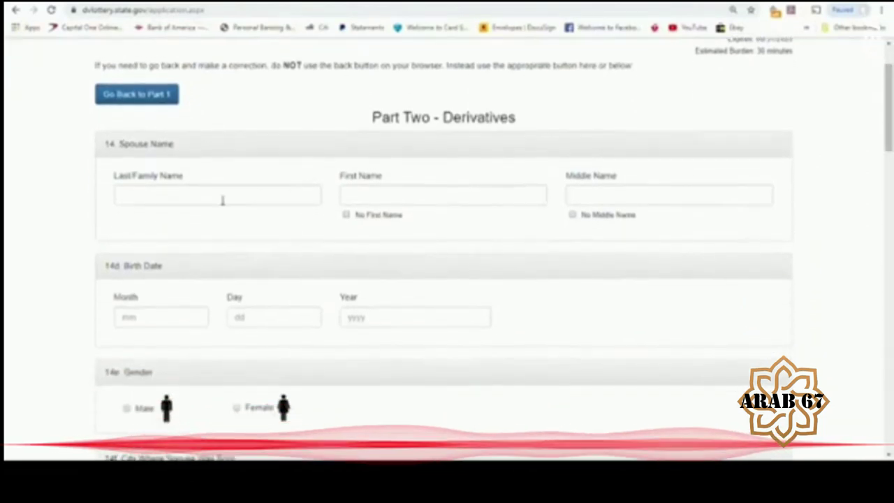
{"action": "left_click", "coordinate": [203, 202]}
{"action": "type", "text": "P"}
{"action": "key", "text": "BackSpace"}
{"action": "type", "text": "OMA"}
{"action": "left_click", "coordinate": [192, 227]}
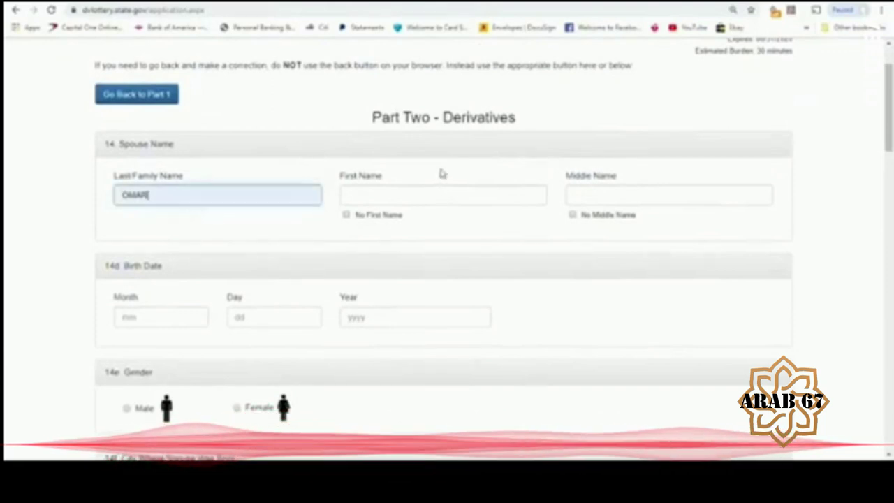
{"action": "left_click", "coordinate": [408, 202]}
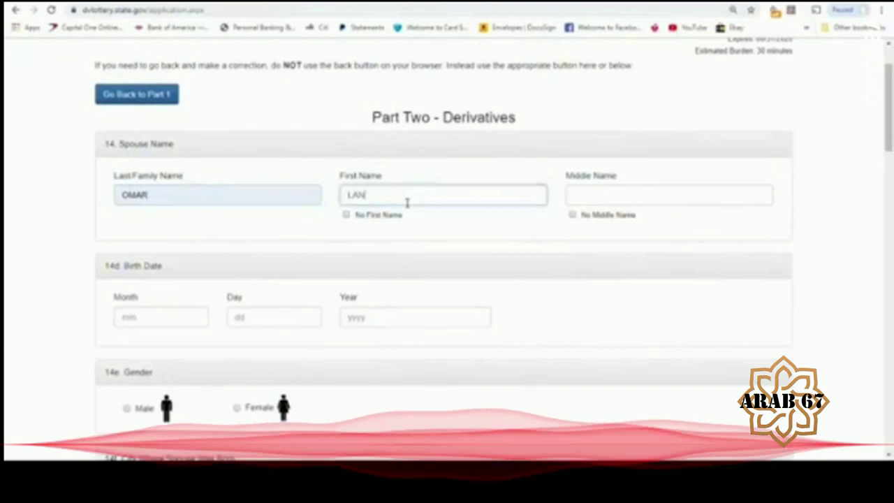
{"action": "left_click", "coordinate": [398, 224]}
{"action": "left_click", "coordinate": [628, 194]}
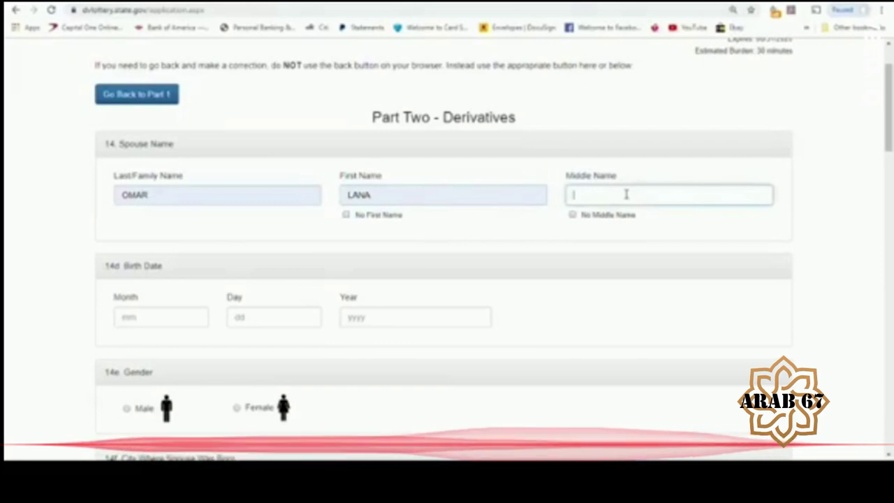
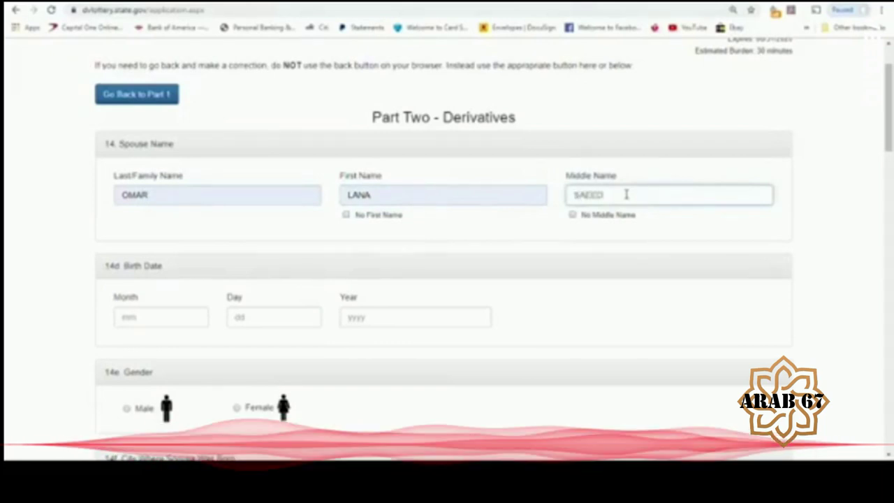
{"action": "left_click", "coordinate": [183, 320]}
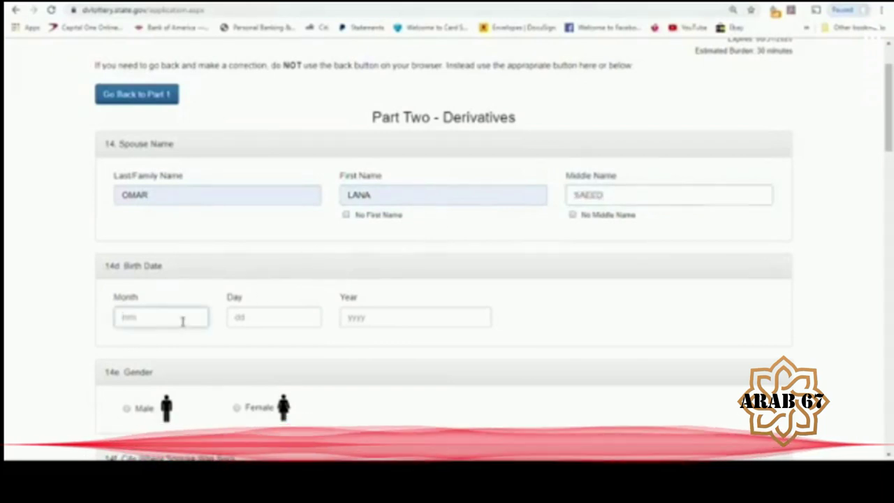
{"action": "type", "text": "01"}
{"action": "key", "text": "Tab"}
{"action": "type", "text": "06"}
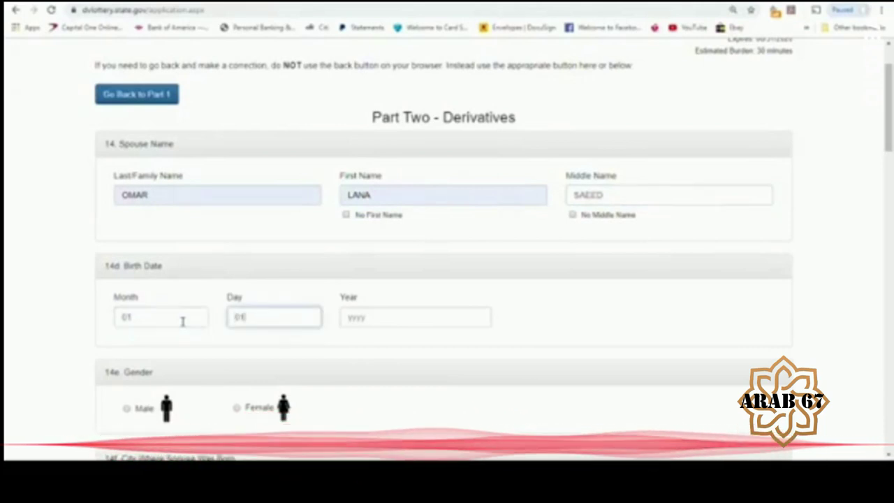
{"action": "left_click", "coordinate": [459, 318]}
{"action": "type", "text": "1988"}
{"action": "left_click", "coordinate": [237, 411]}
- Set the spouse's birth city to AQABA and country of birth to Jordan
{"action": "scroll", "coordinate": [879, 188], "scroll_direction": "down", "scroll_amount": 3}
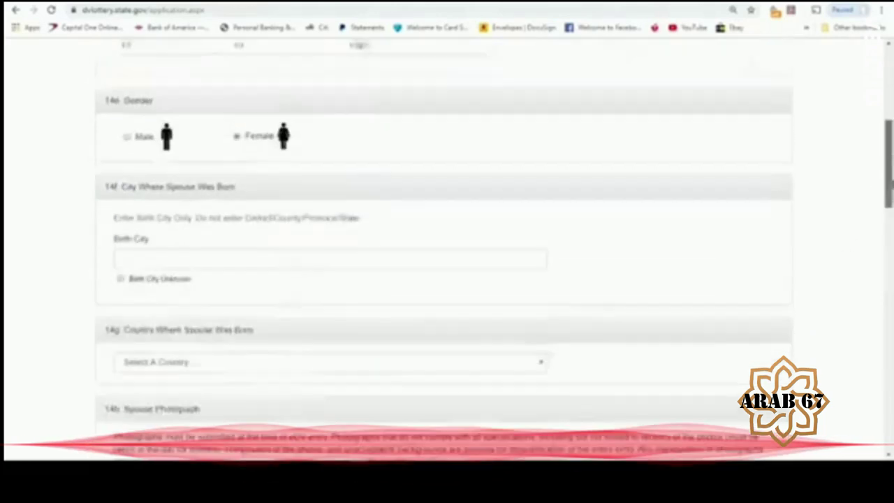
{"action": "left_click", "coordinate": [246, 217]}
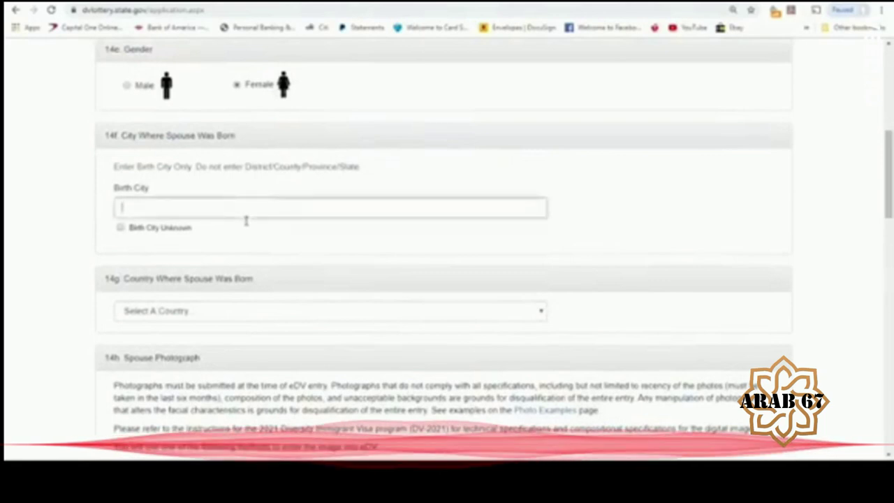
{"action": "type", "text": "AQABA"}
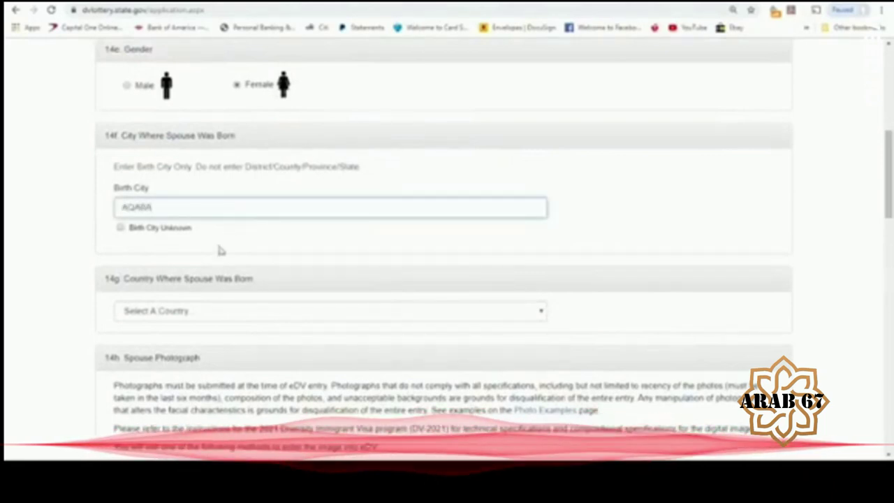
{"action": "left_click", "coordinate": [184, 312]}
{"action": "type", "text": "jordan"}
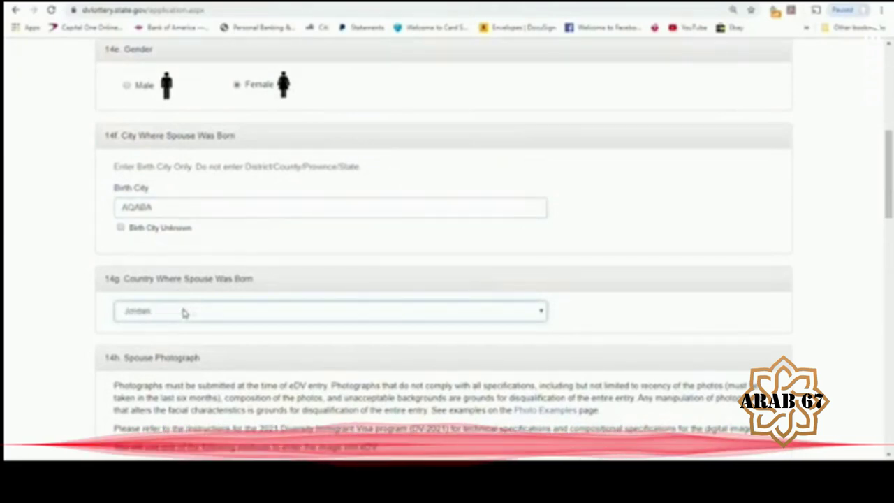
{"action": "scroll", "coordinate": [890, 239], "scroll_direction": "down", "scroll_amount": 4}
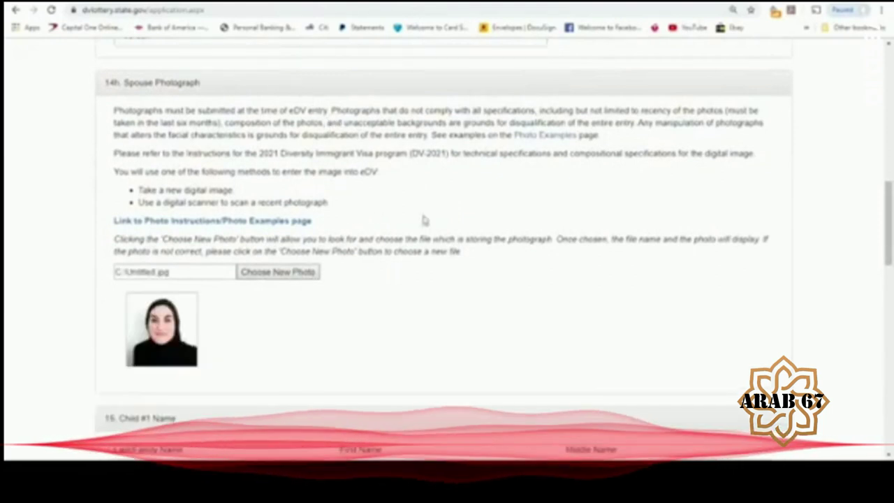
- Enter Child #1's last, first and middle names
{"action": "scroll", "coordinate": [448, 245], "scroll_direction": "down", "scroll_amount": 3}
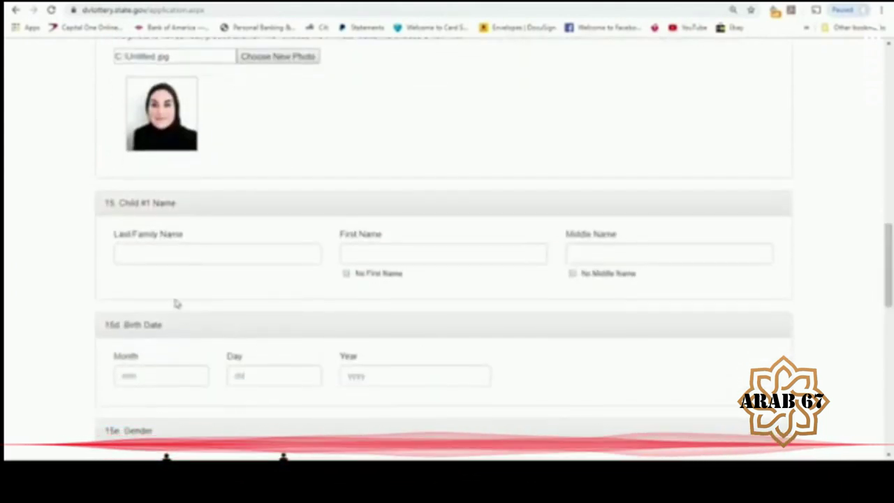
{"action": "left_click", "coordinate": [201, 268]}
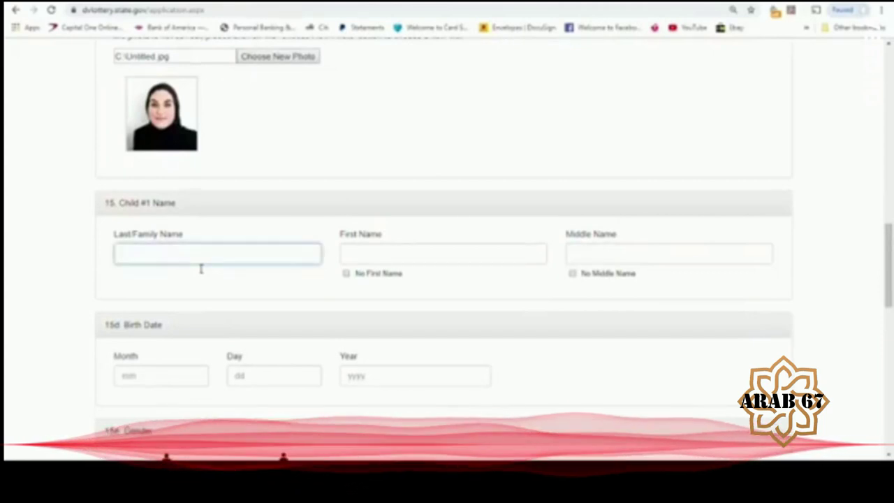
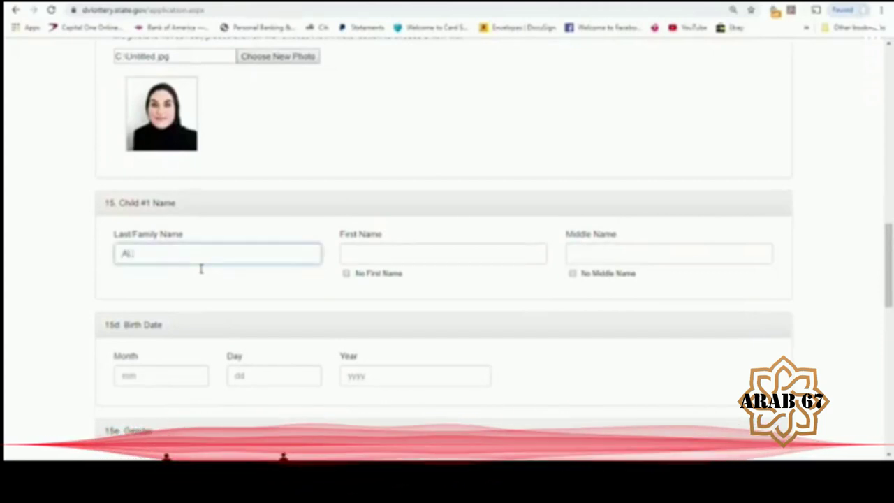
{"action": "left_click", "coordinate": [392, 259]}
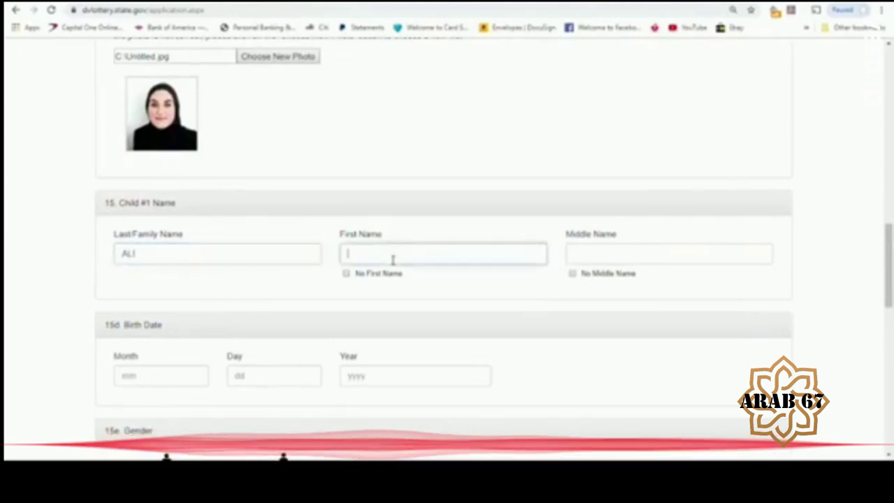
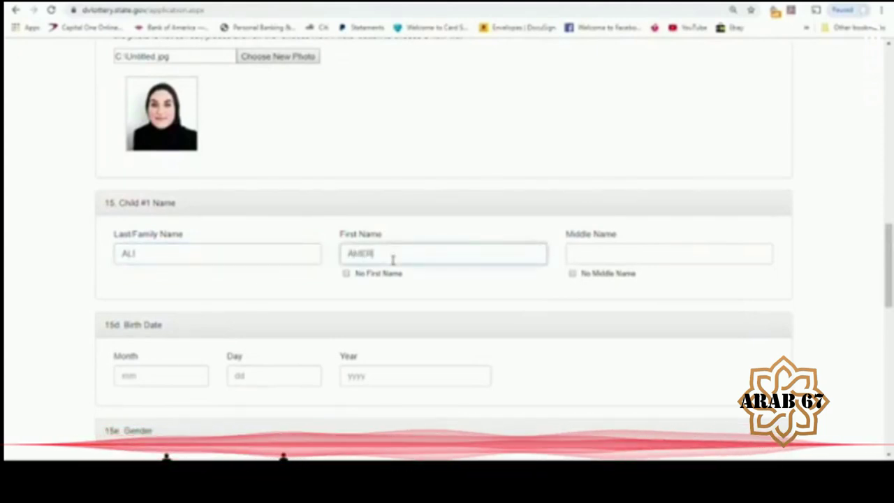
{"action": "left_click", "coordinate": [643, 263]}
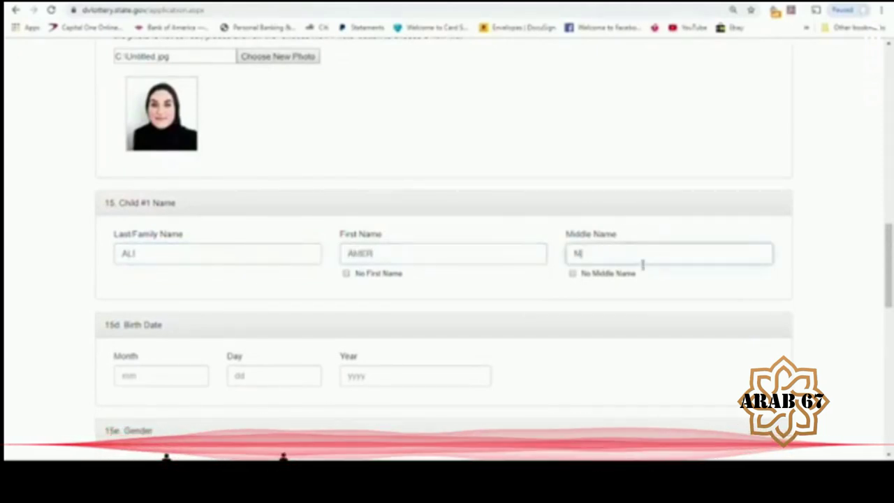
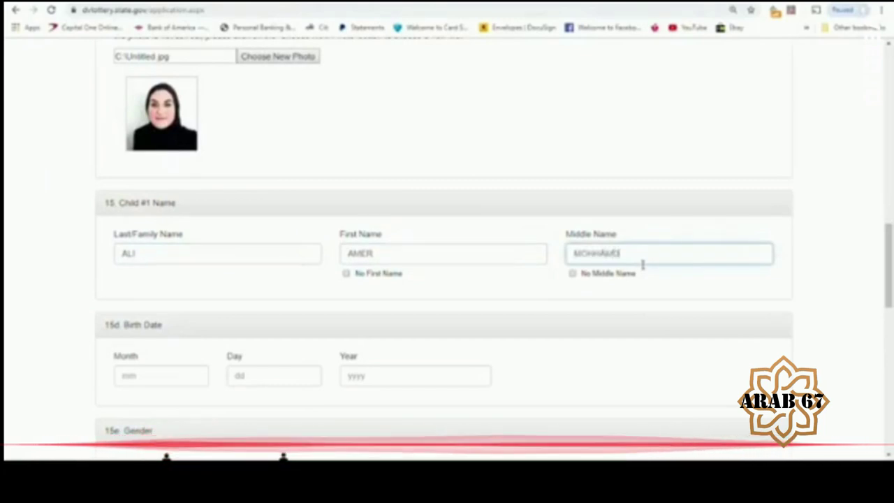
{"action": "left_click", "coordinate": [176, 381]}
{"action": "type", "text": "08"}
{"action": "key", "text": "Tab"}
{"action": "type", "text": "01"}
{"action": "key", "text": "Tab"}
{"action": "type", "text": "2015"}
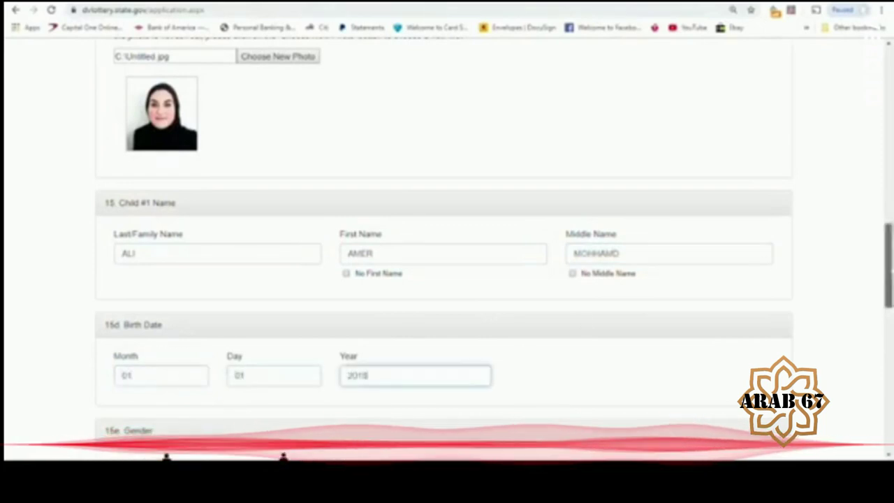
- Mark Child #1 male, born in AMMAN, with Jordan as country of birth
{"action": "scroll", "coordinate": [171, 350], "scroll_direction": "down", "scroll_amount": 4}
{"action": "left_click", "coordinate": [127, 196]}
{"action": "left_click", "coordinate": [237, 325]}
{"action": "type", "text": "AMMAN"}
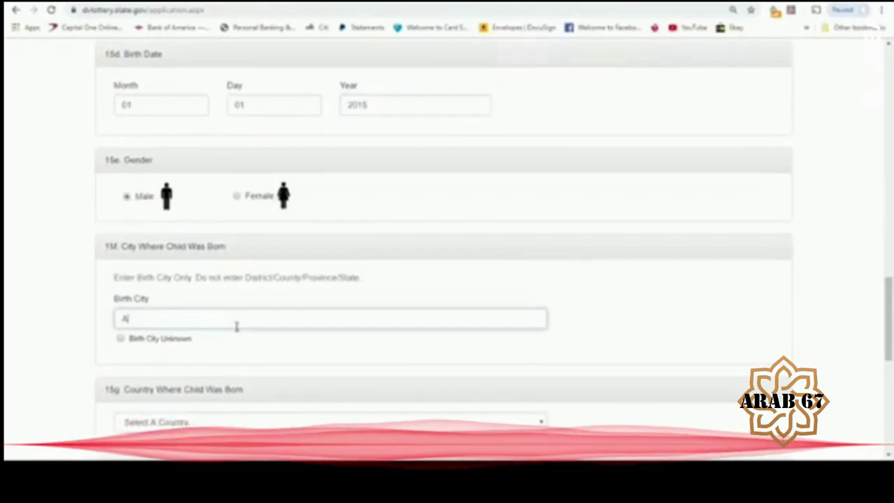
{"action": "left_click", "coordinate": [241, 424]}
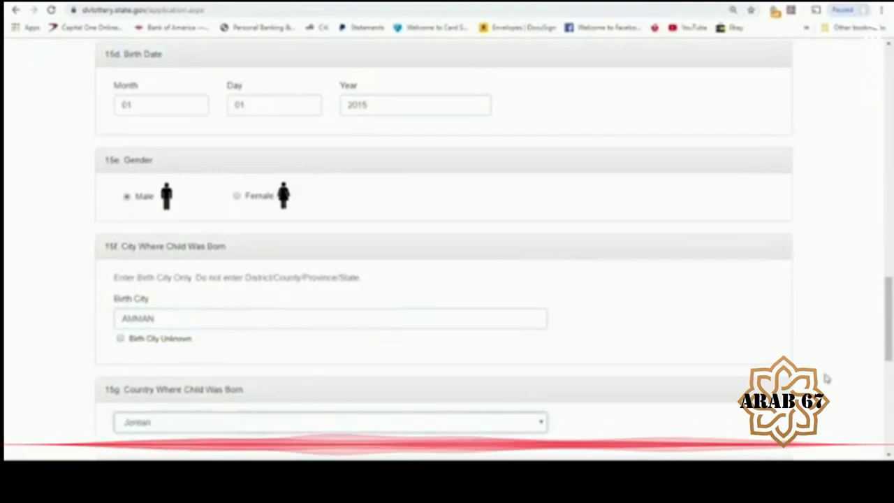
- Attach Child #1's photo Untitled.jpg and continue to the entry review
{"action": "left_click_drag", "start_coordinate": [890, 319], "coordinate": [890, 371]}
{"action": "scroll", "coordinate": [447, 280], "scroll_direction": "down", "scroll_amount": 1}
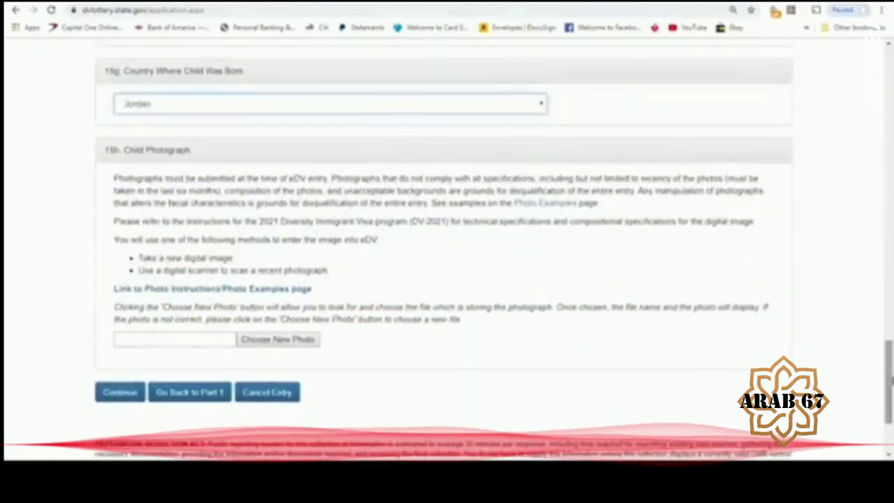
{"action": "left_click", "coordinate": [287, 340]}
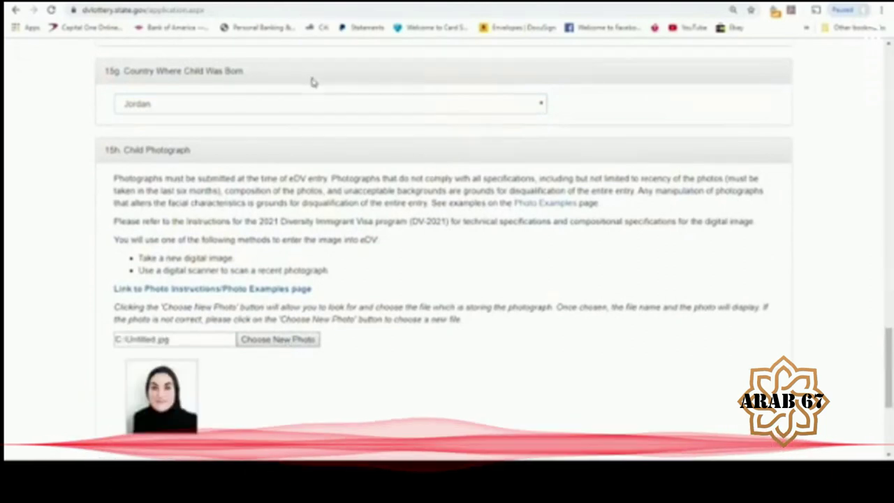
{"action": "left_click_drag", "start_coordinate": [888, 370], "coordinate": [888, 401]}
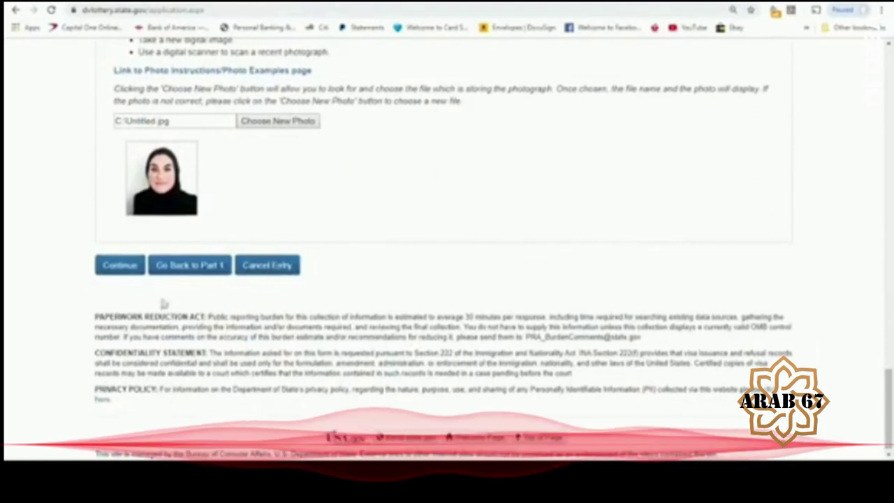
{"action": "left_click", "coordinate": [124, 272]}
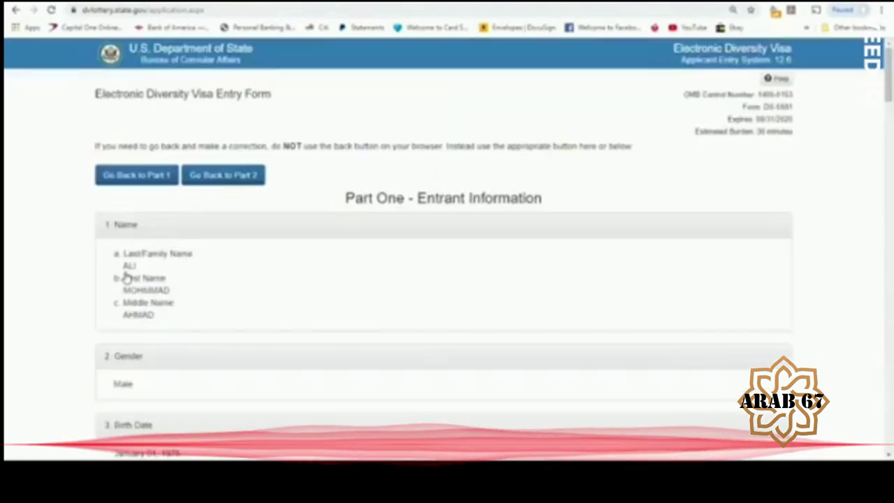
- Review the DV-2021 entry summary and submit it
{"action": "left_click_drag", "start_coordinate": [889, 91], "coordinate": [890, 427]}
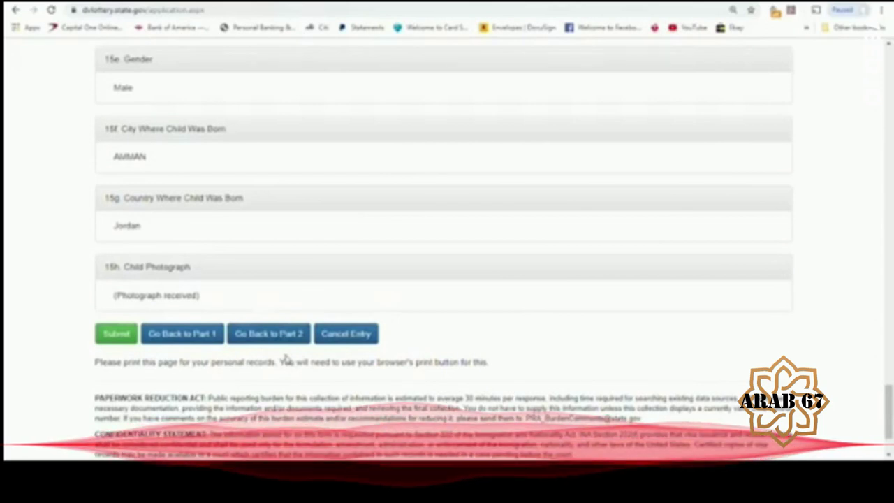
{"action": "left_click", "coordinate": [120, 337]}
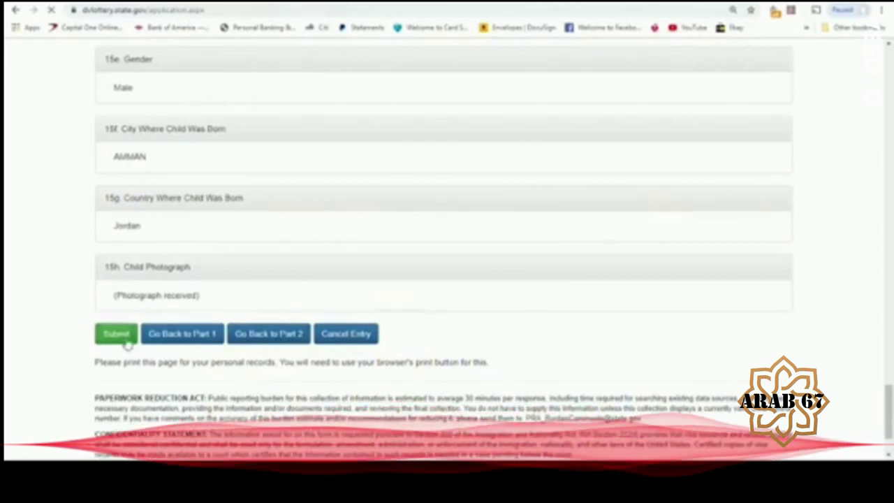